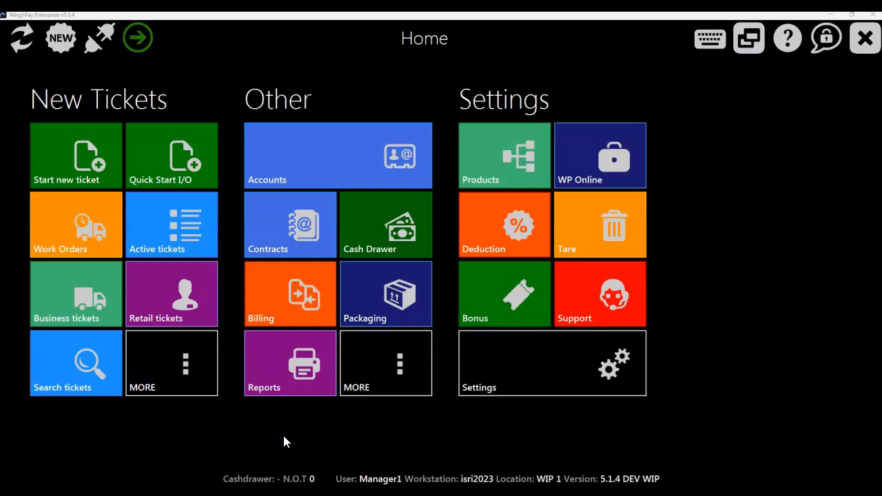
# Step: Review the ticket groups offered for a new ticket and close the selection without choosing one
pyautogui.click(64, 160)
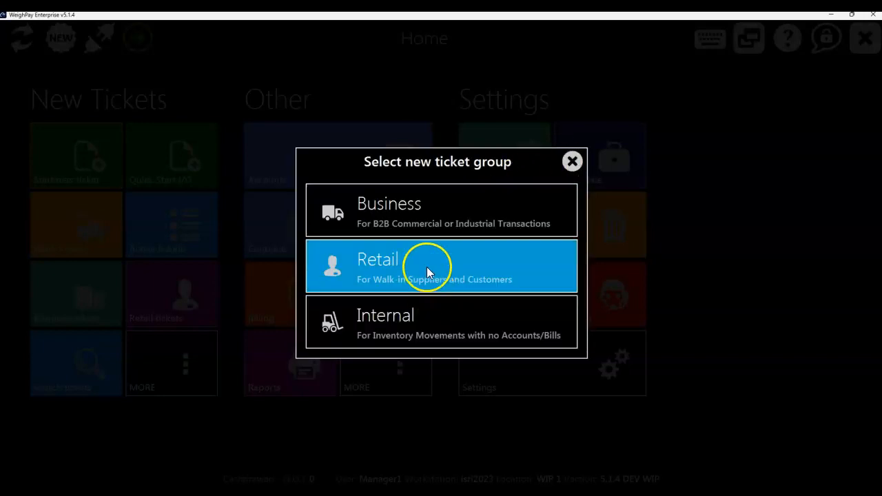
pyautogui.click(432, 221)
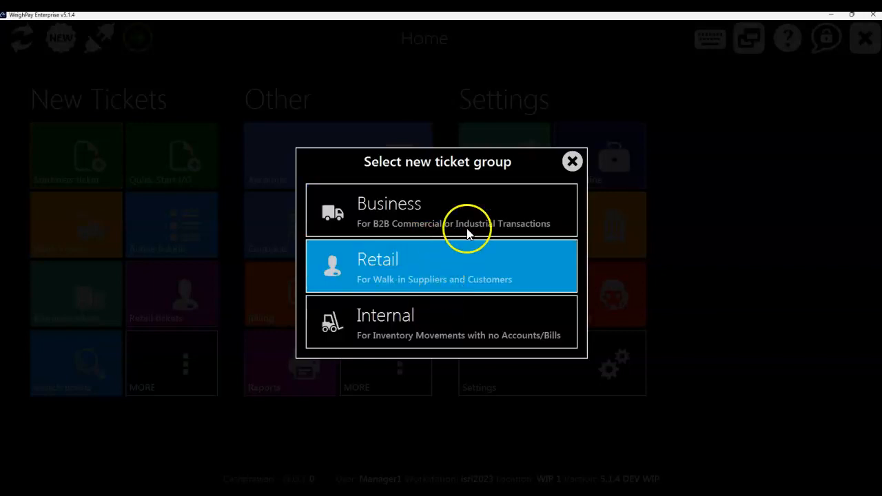
pyautogui.click(572, 161)
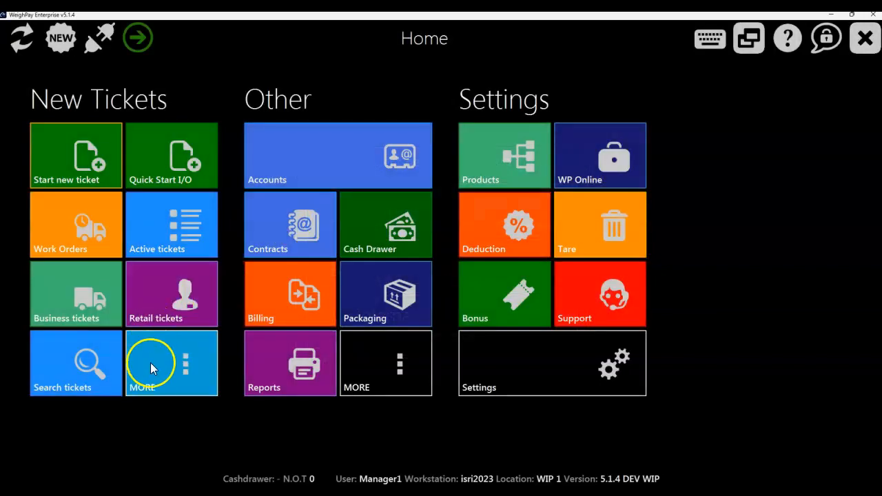
# Step: Open the work orders list and set its starting date filter to 6/26/2023
pyautogui.click(78, 242)
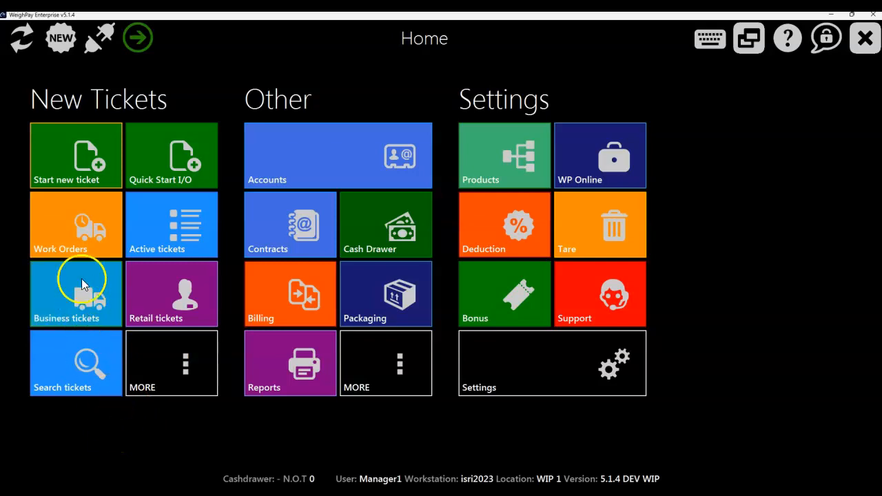
pyautogui.click(78, 236)
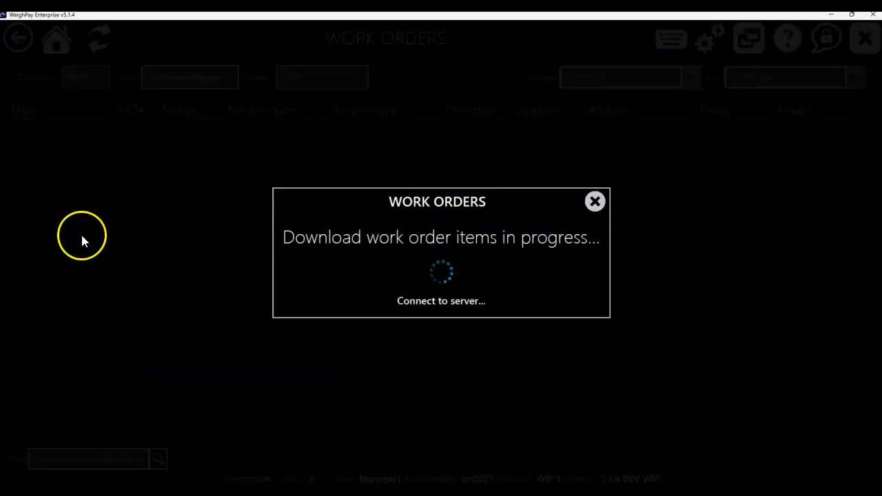
pyautogui.click(693, 77)
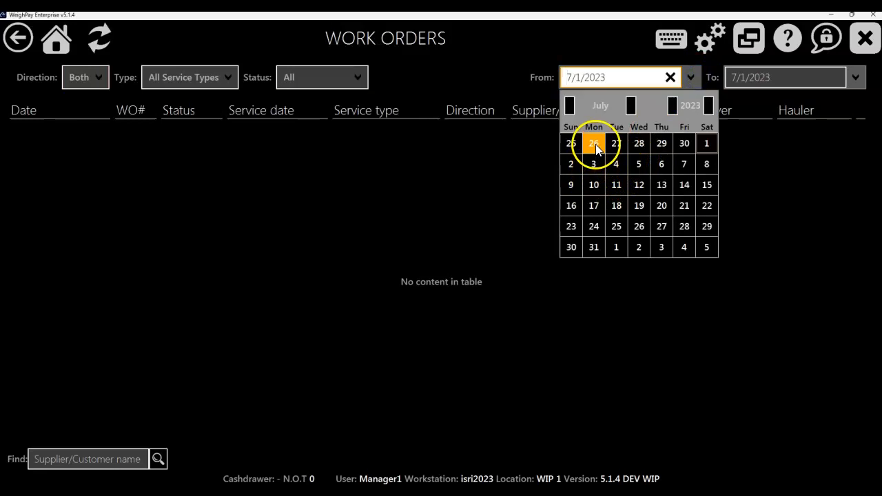
pyautogui.click(595, 143)
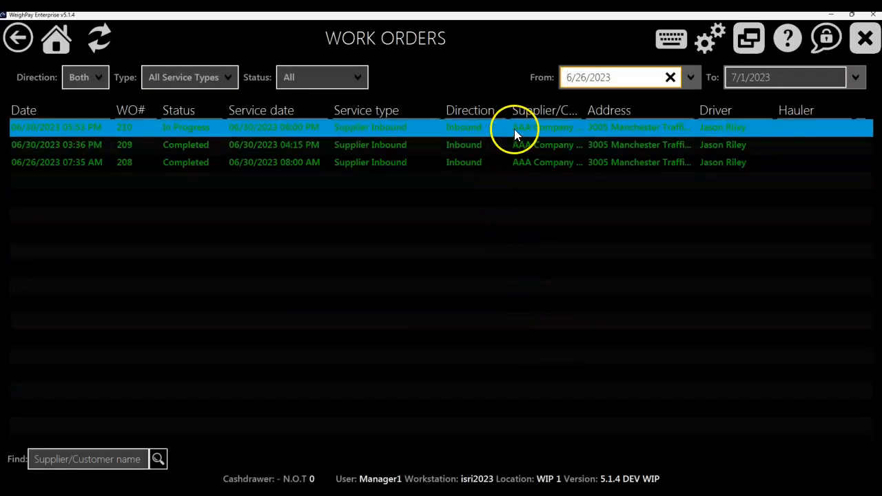
# Step: Preview the completed work order created on 06/26/2023, review its details, and return to the home screen
pyautogui.doubleClick(516, 163)
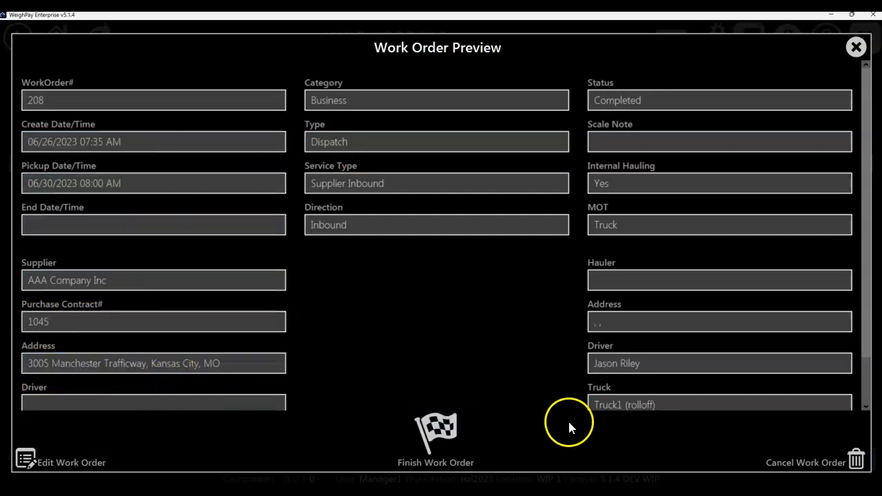
pyautogui.scroll(-1, 673, 330)
pyautogui.scroll(-1, 672, 329)
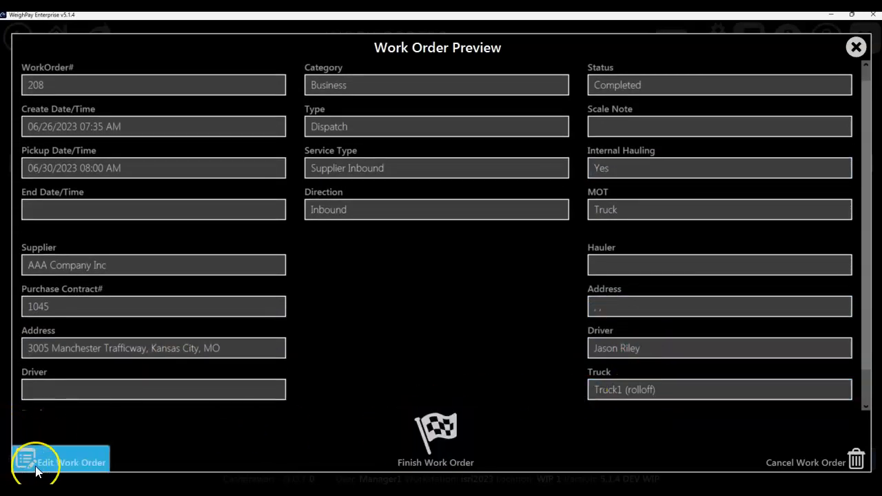
pyautogui.click(856, 47)
pyautogui.click(53, 40)
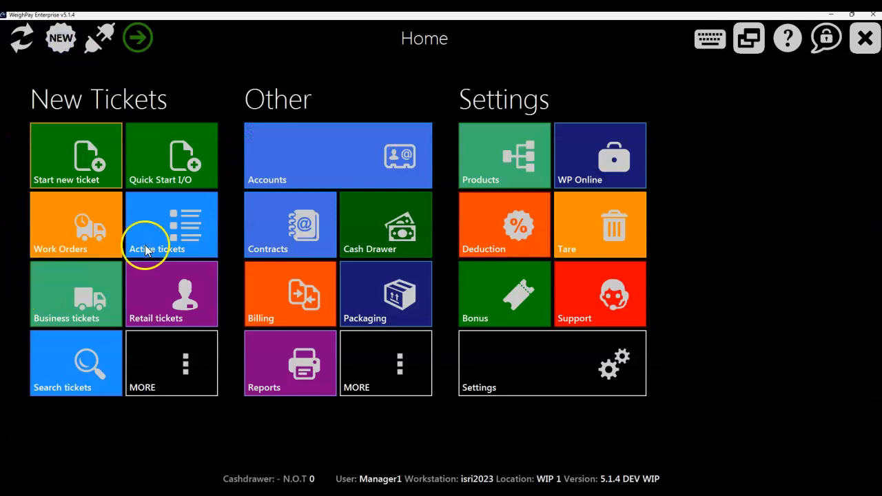
# Step: Open the contracts screen and find contracts of all types and statuses without a search term
pyautogui.click(277, 228)
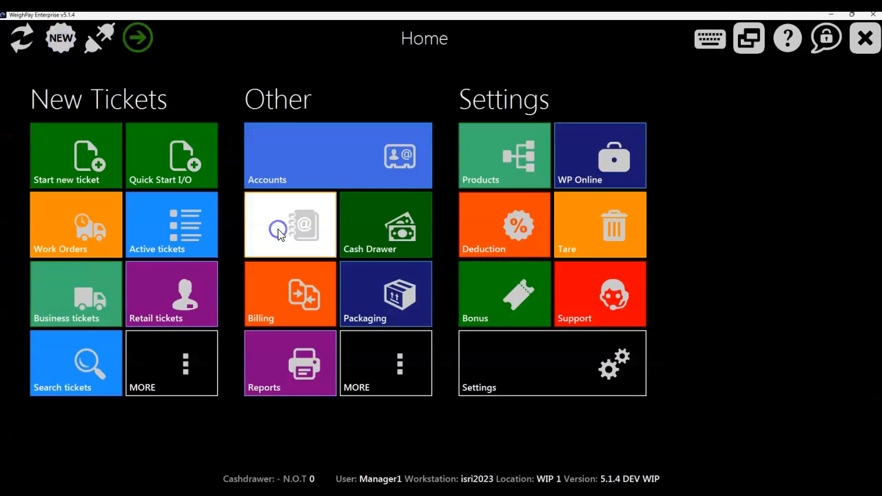
pyautogui.click(417, 83)
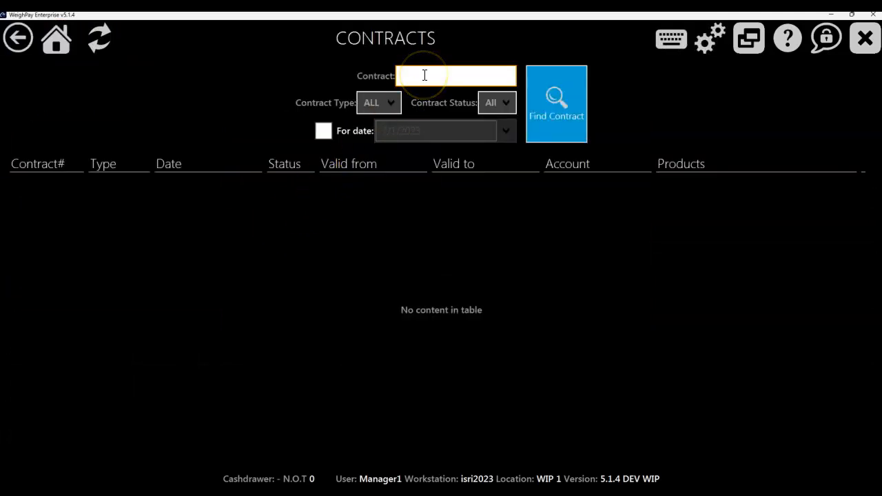
pyautogui.click(556, 107)
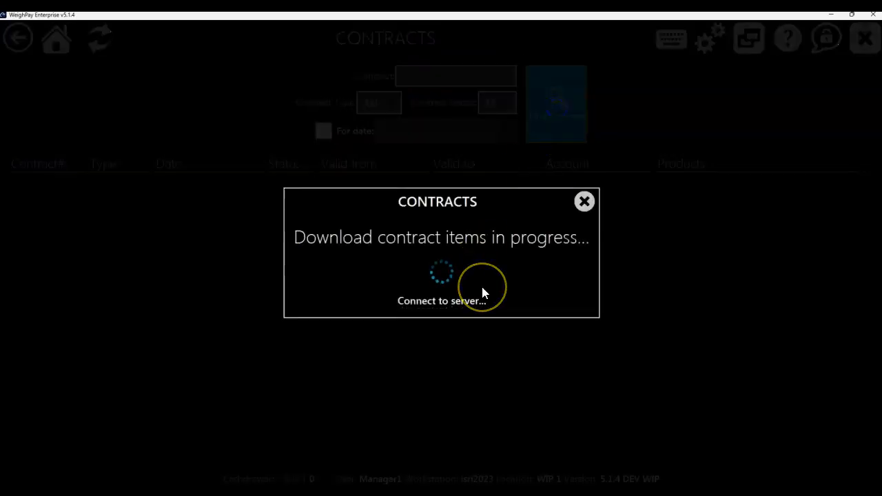
pyautogui.click(482, 266)
# Step: Examine the validity end dates of the most recent sales and purchase contracts in the list
pyautogui.click(447, 182)
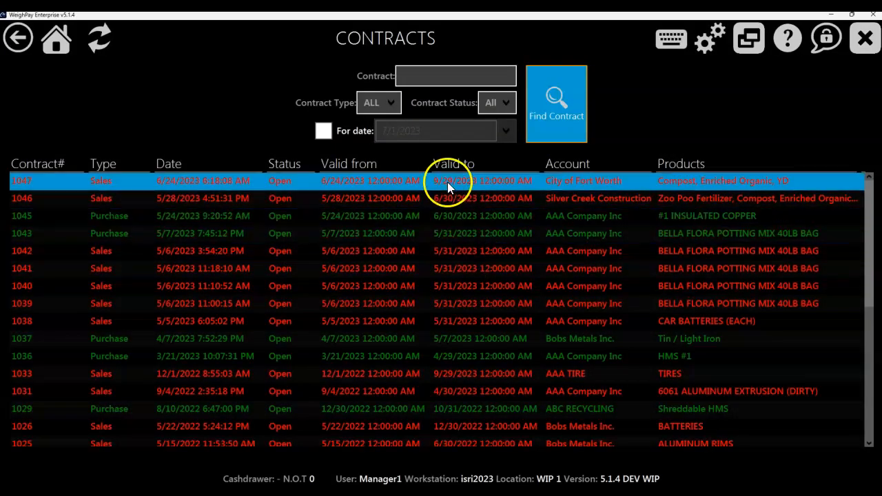
pyautogui.click(434, 198)
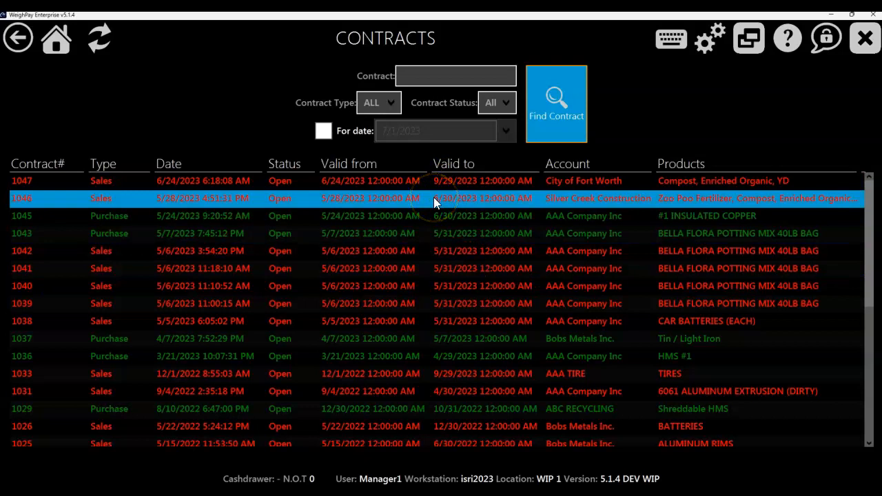
pyautogui.click(452, 181)
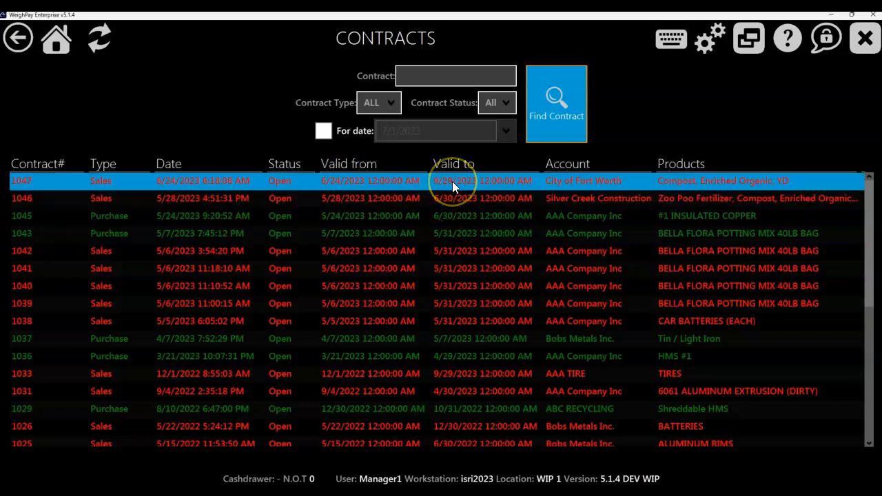
pyautogui.click(450, 217)
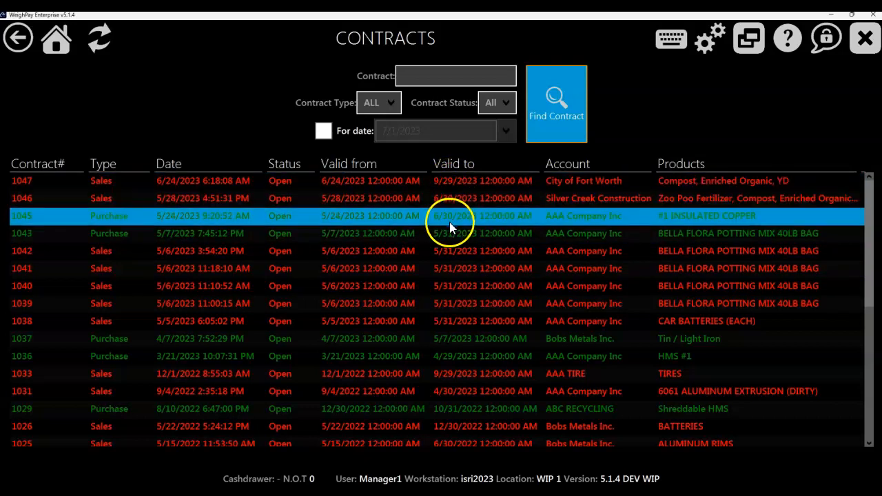
pyautogui.moveTo(452, 228)
pyautogui.mouseDown()
pyautogui.moveTo(461, 188)
pyautogui.moveTo(455, 285)
pyautogui.moveTo(453, 238)
pyautogui.mouseUp()
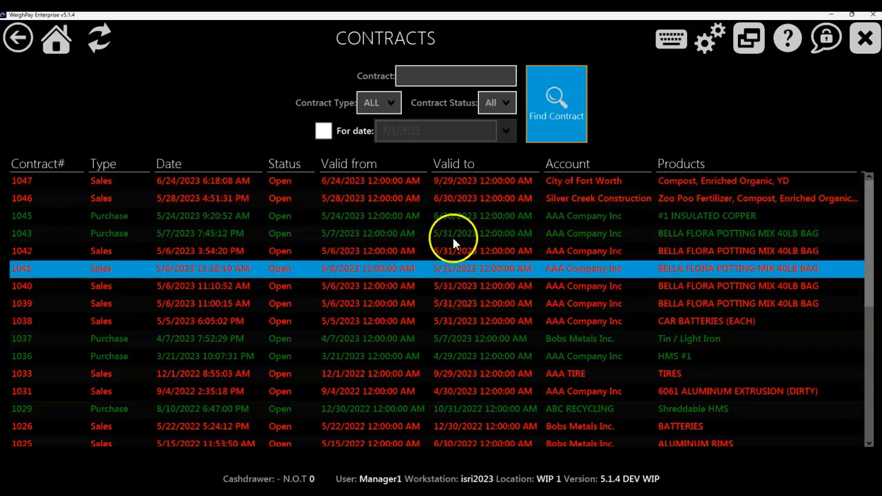
# Step: Check the contract type filter and the contract search field, and return to the home screen
pyautogui.click(383, 105)
pyautogui.click(384, 110)
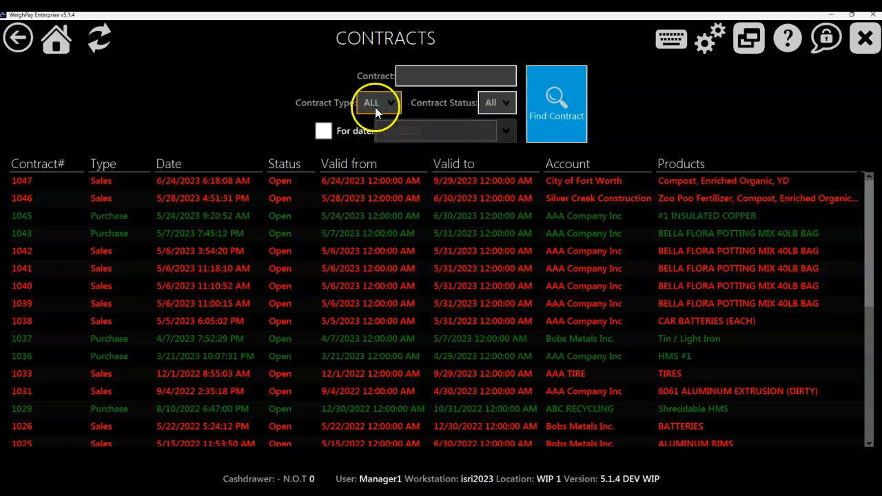
pyautogui.click(418, 78)
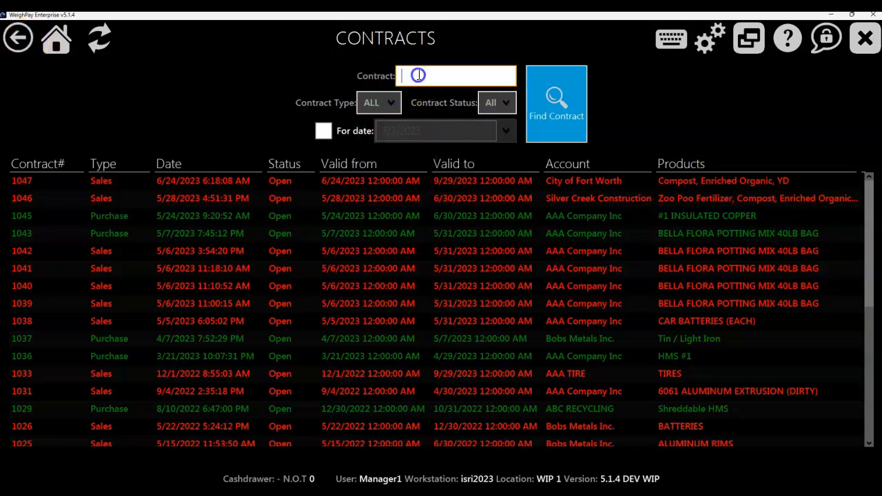
pyautogui.click(19, 42)
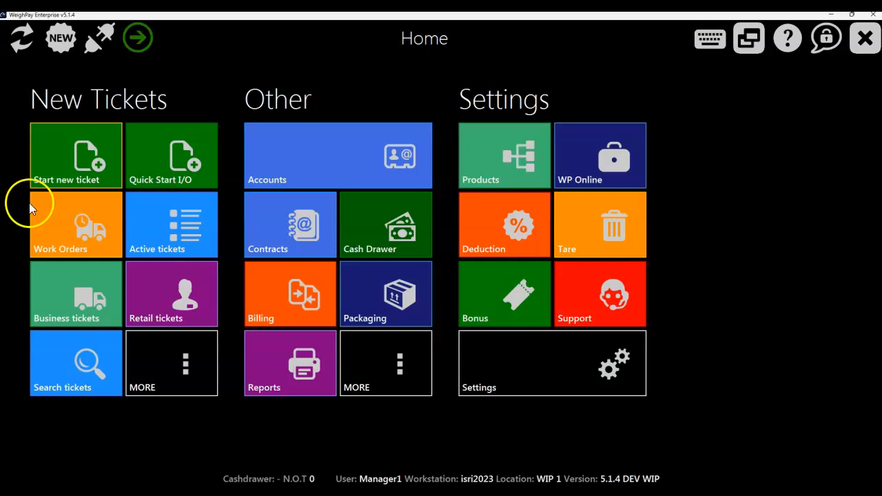
# Step: Search the accounts by business name for "aaa c" and open the active items of AAA Company Inc
pyautogui.click(168, 155)
pyautogui.click(365, 162)
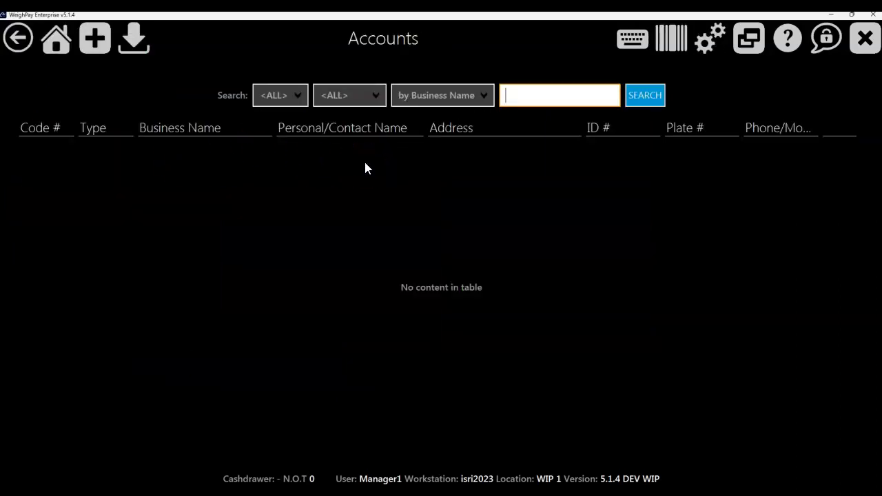
pyautogui.write('aaa')
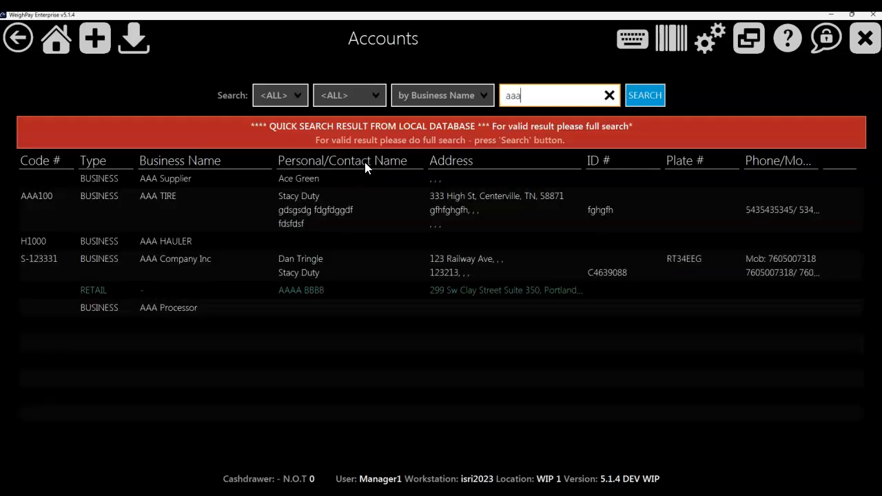
pyautogui.write(' s')
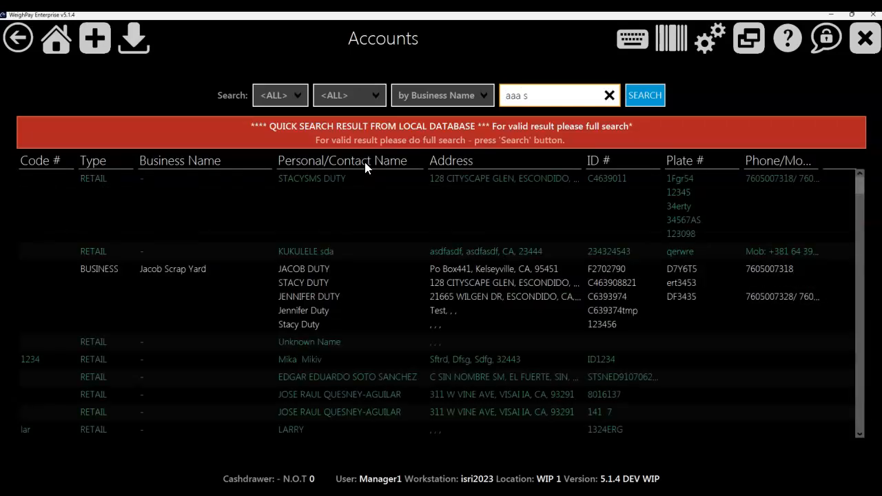
pyautogui.click(282, 216)
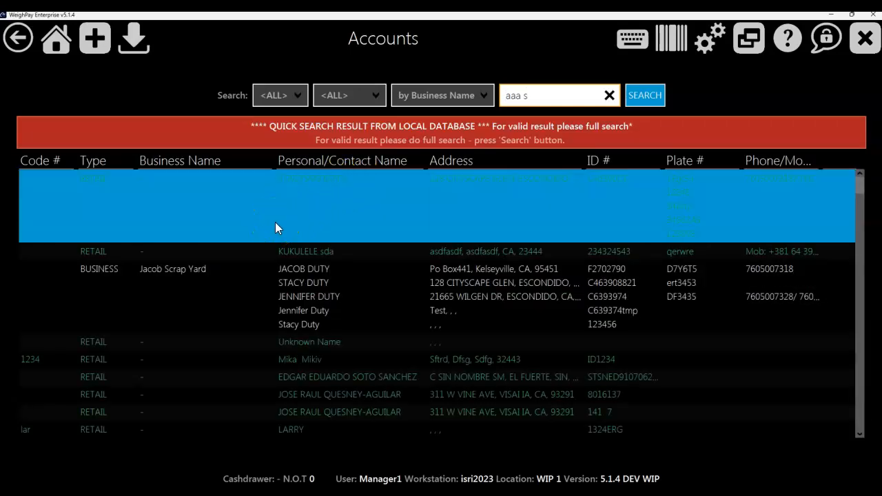
pyautogui.press('BackSpace')
pyautogui.write('c')
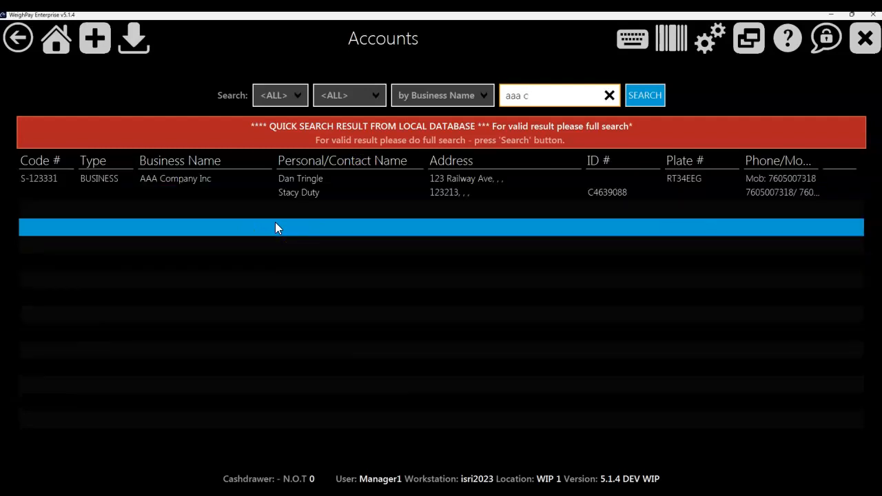
pyautogui.click(188, 181)
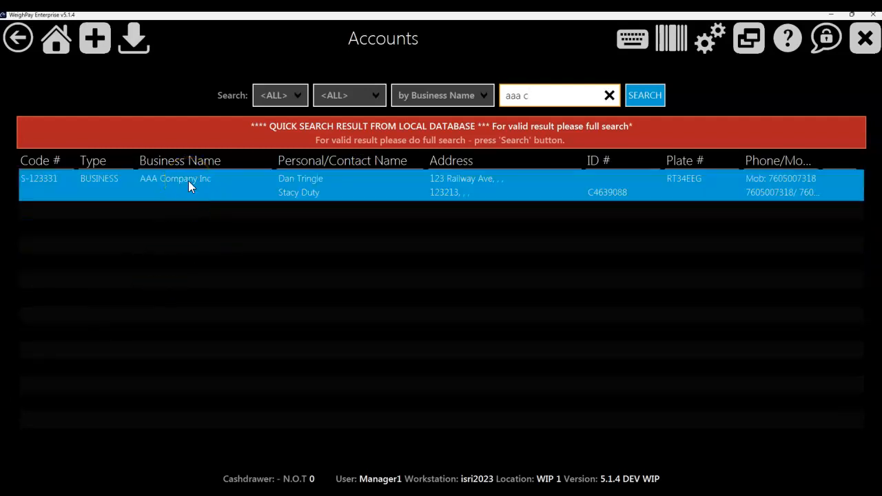
pyautogui.doubleClick(188, 181)
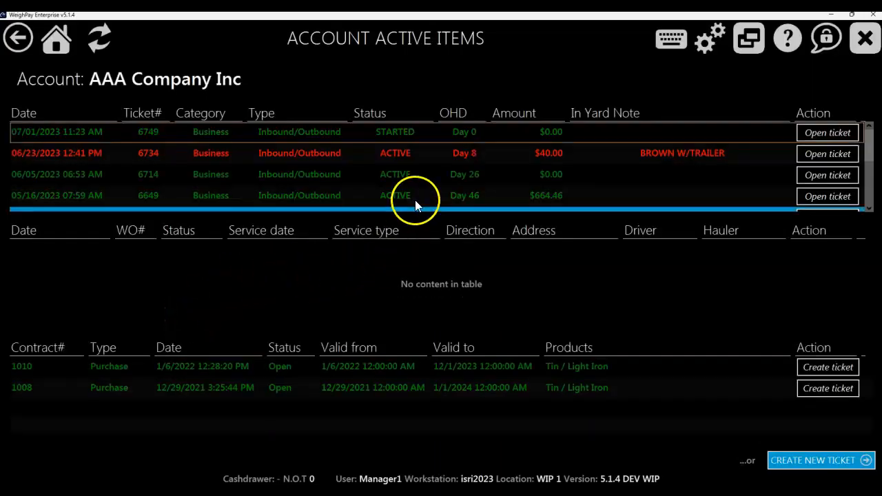
# Step: Examine the on-hand days of the account's started and active tickets
pyautogui.click(455, 156)
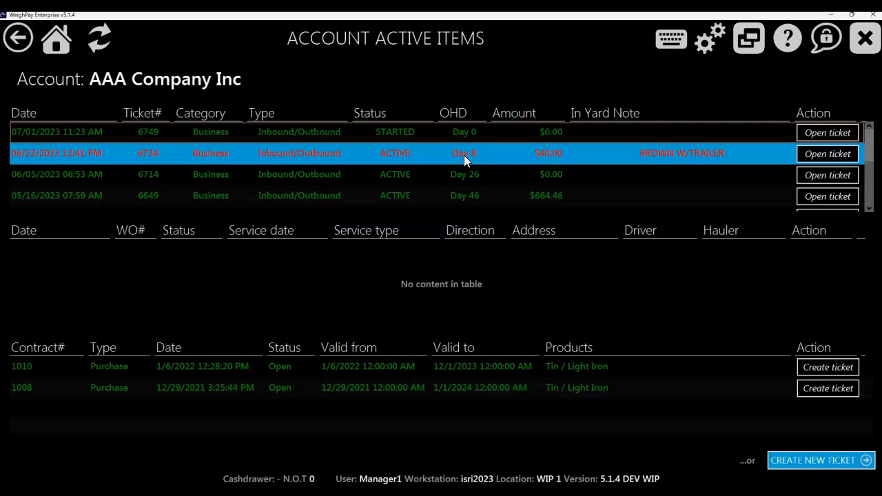
pyautogui.click(464, 137)
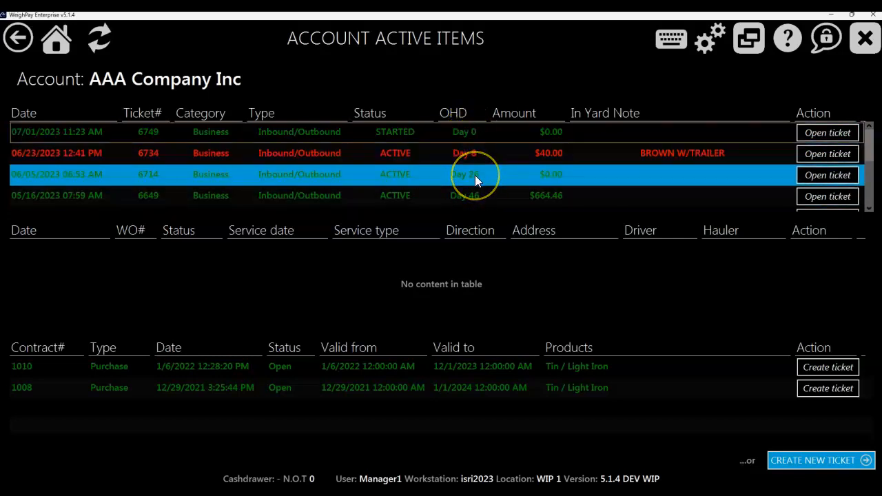
pyautogui.click(469, 140)
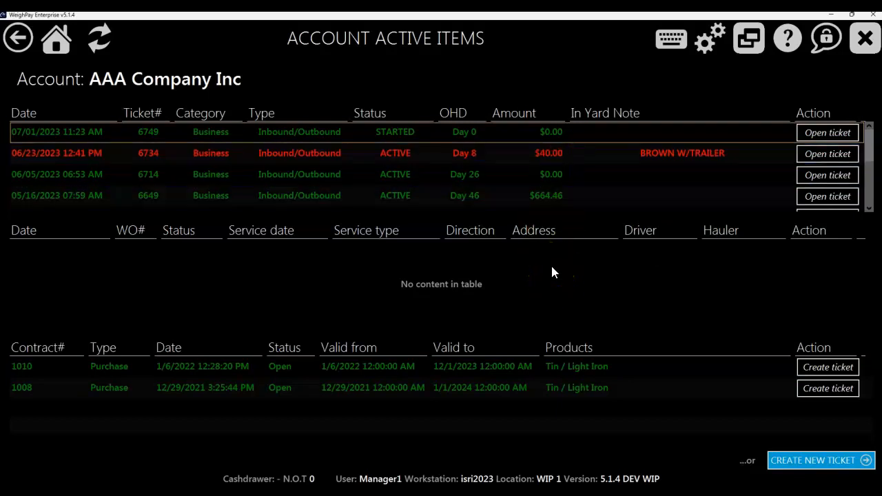
# Step: Examine the account's two open Tin / Light Iron purchase contracts and return to the home screen
pyautogui.click(584, 372)
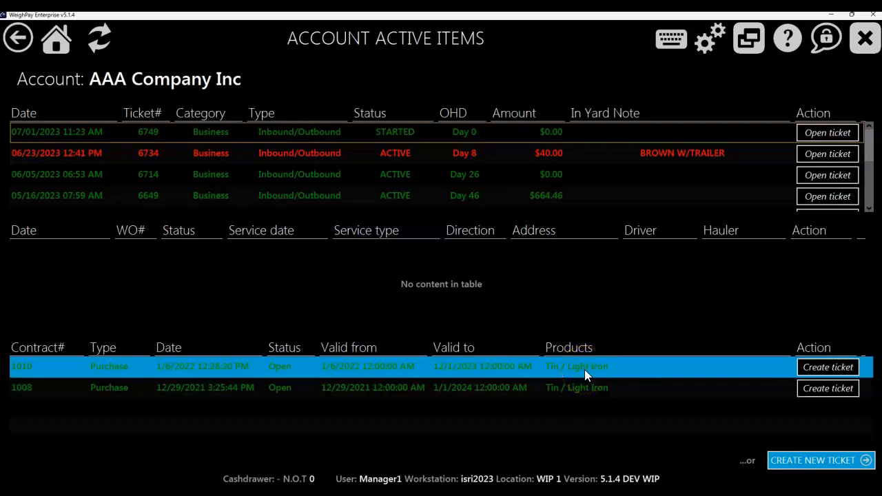
pyautogui.click(584, 393)
pyautogui.click(586, 371)
pyautogui.click(588, 393)
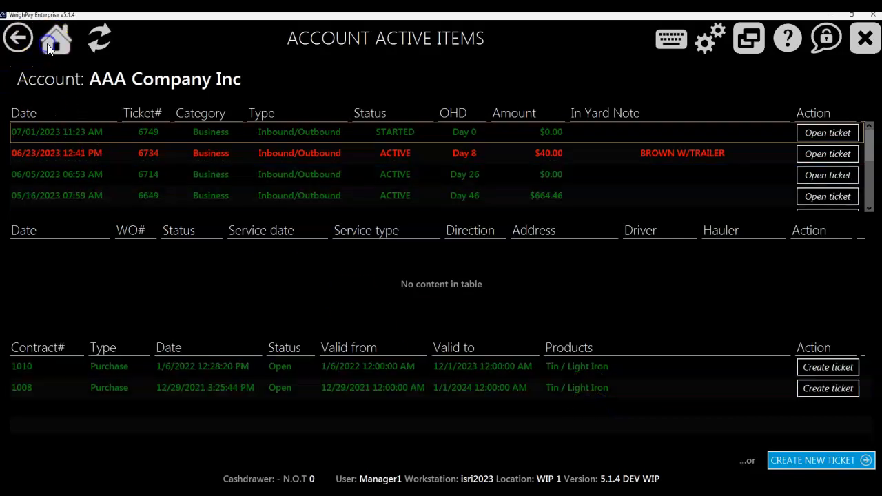
pyautogui.click(47, 44)
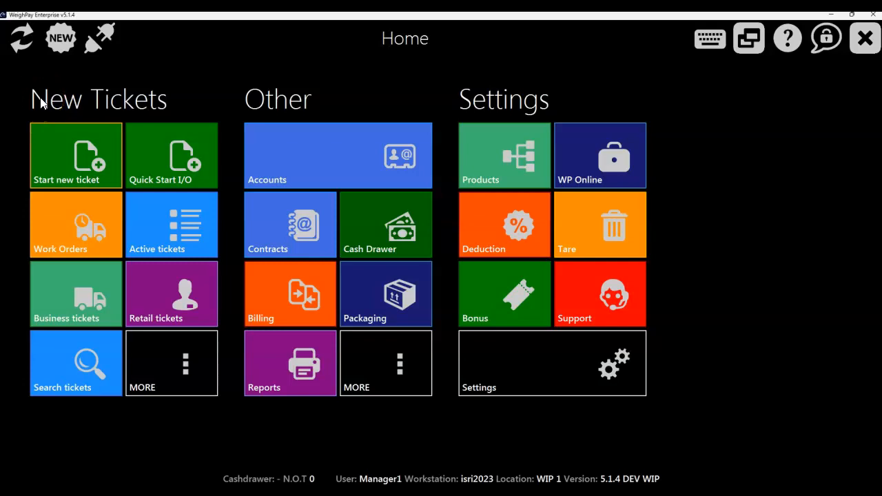
# Step: Check the account search criteria and the webcam barcode reader option, and return to the home screen
pyautogui.click(336, 145)
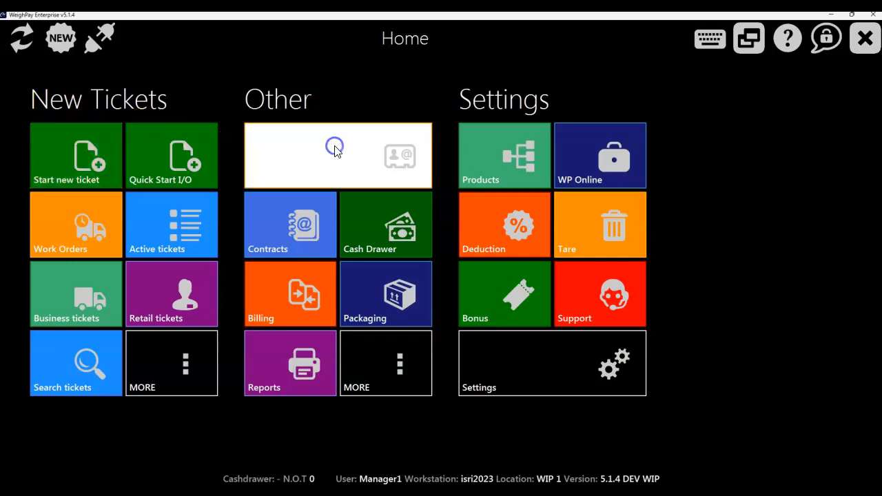
pyautogui.click(487, 96)
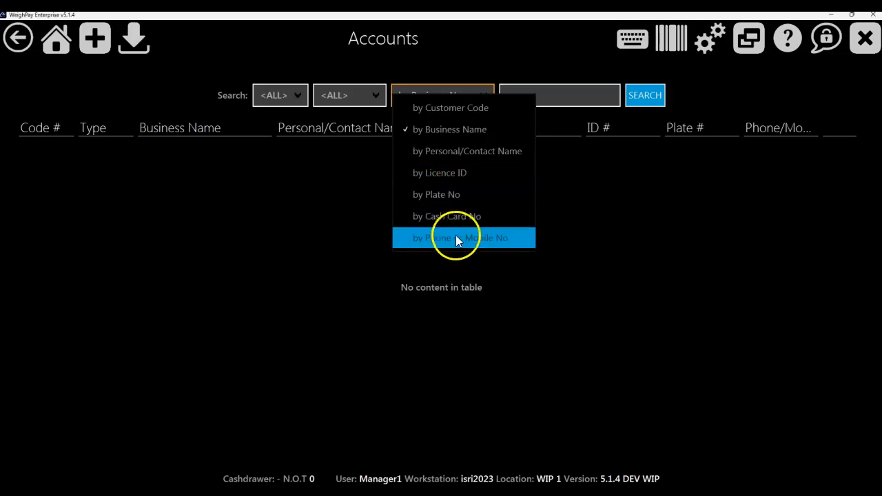
pyautogui.click(607, 171)
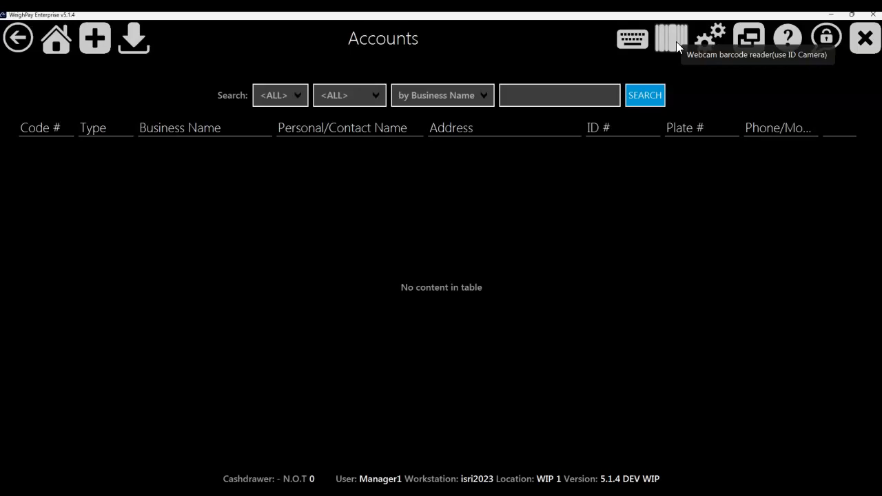
pyautogui.click(47, 36)
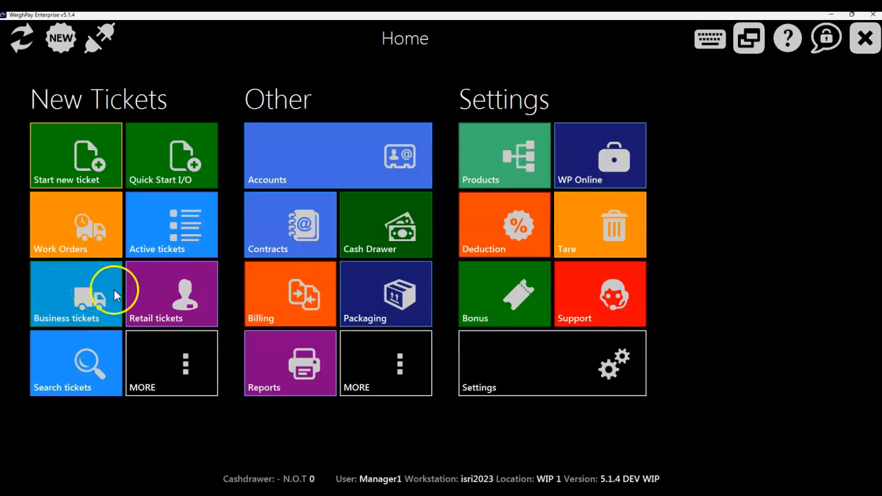
# Step: Examine the business, retail, internal and logistics ticket types offered for new tickets, and return to the home screen
pyautogui.click(152, 355)
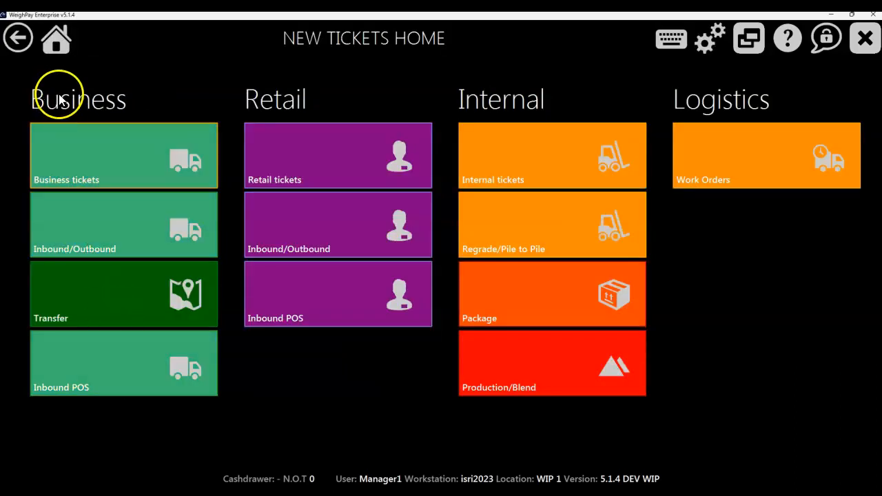
pyautogui.click(96, 173)
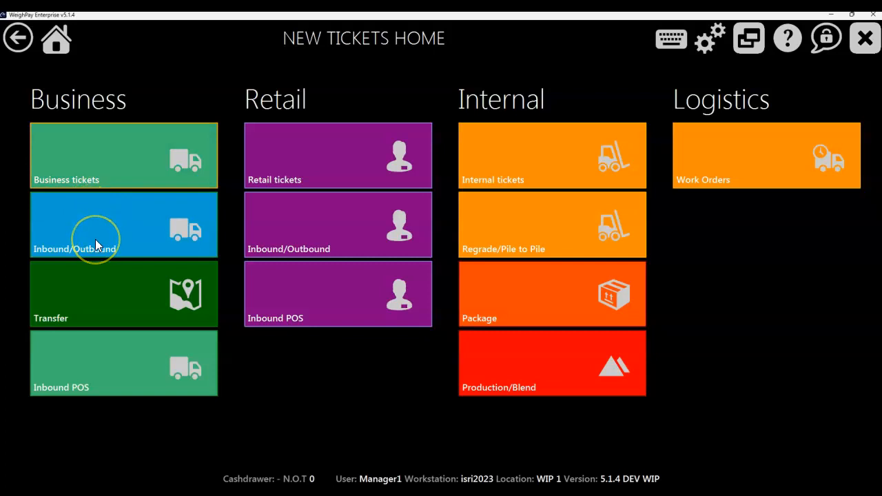
pyautogui.click(93, 306)
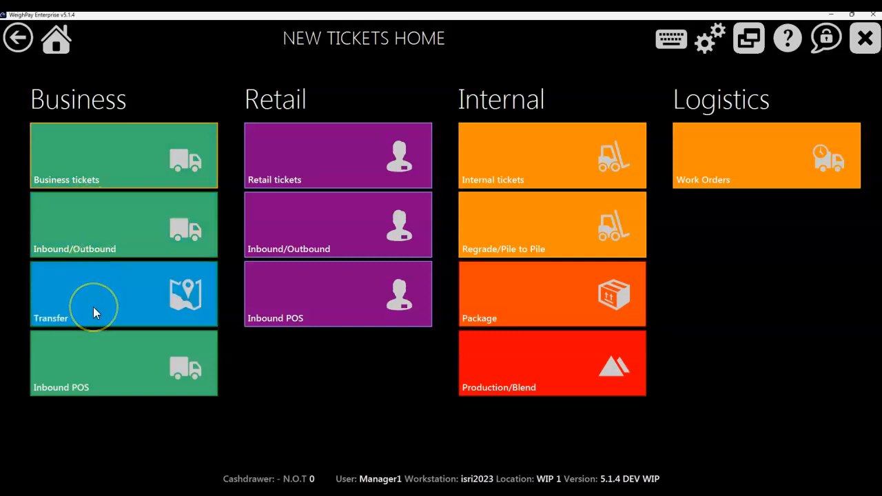
pyautogui.click(93, 329)
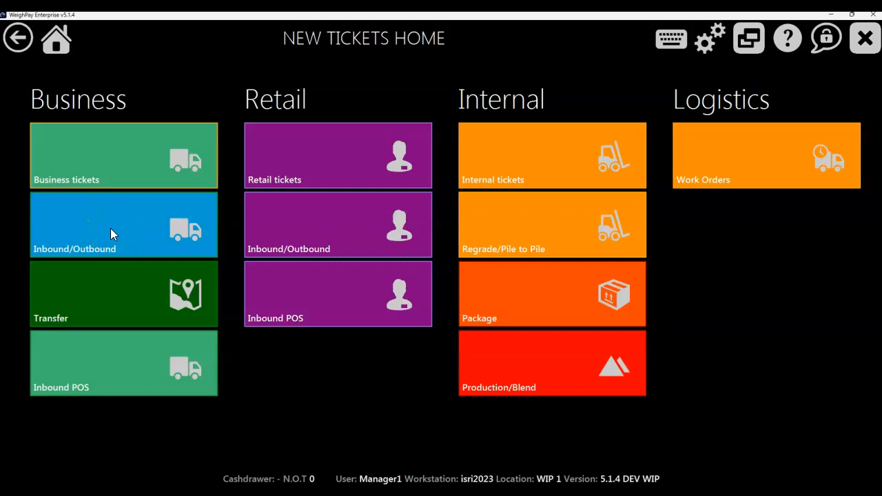
pyautogui.click(122, 372)
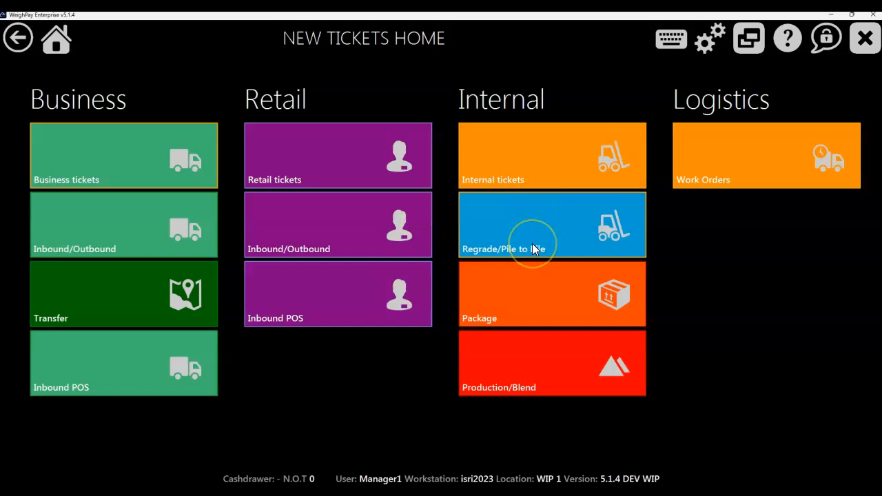
pyautogui.click(531, 300)
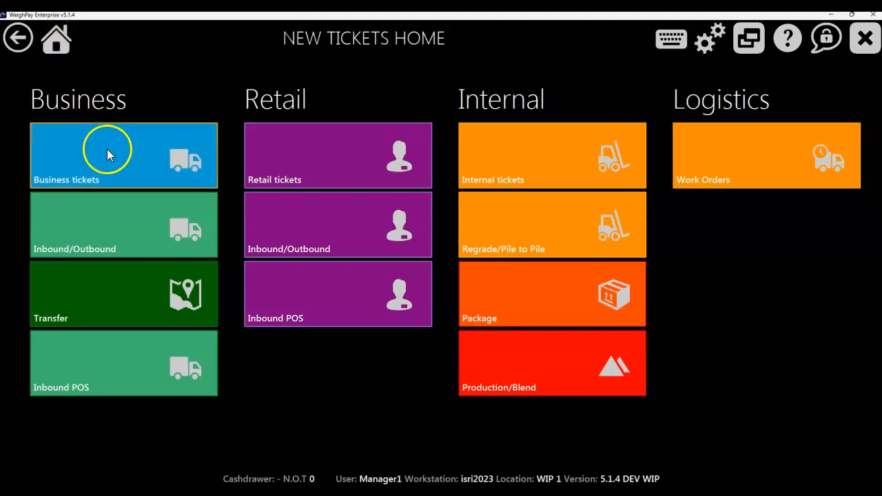
pyautogui.click(55, 43)
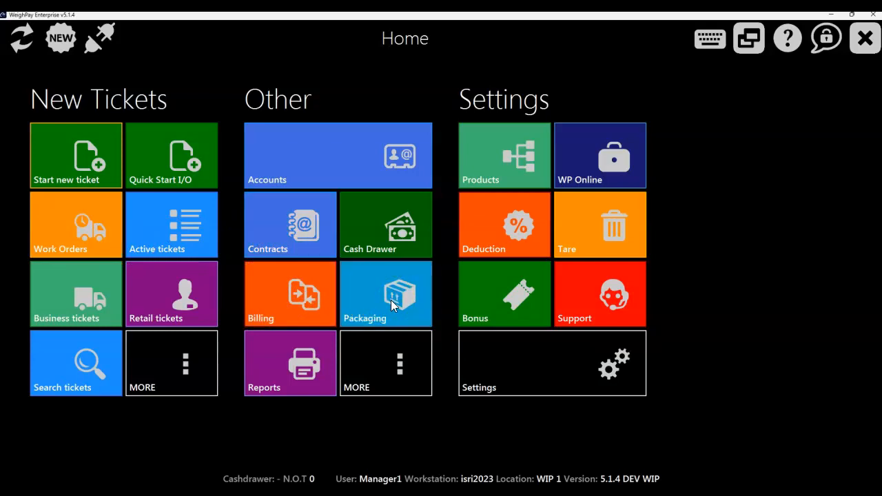
# Step: Open billing and examine its net bill, payment and check register options
pyautogui.click(294, 299)
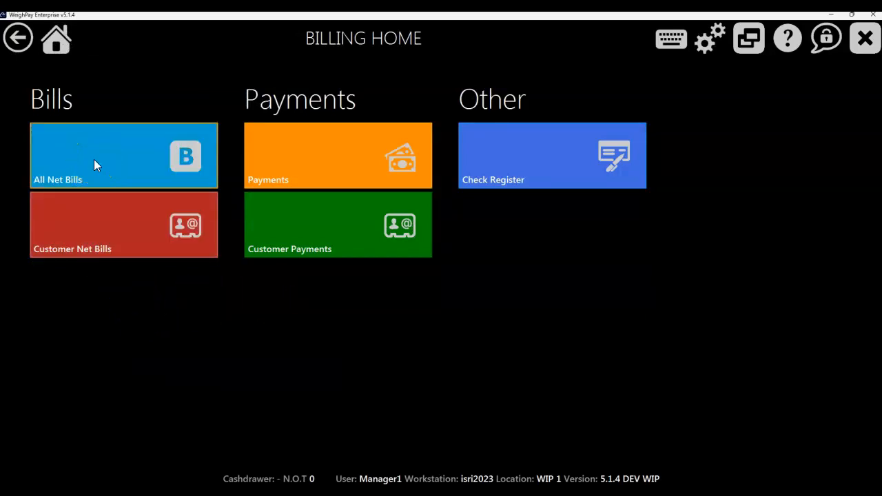
pyautogui.click(90, 231)
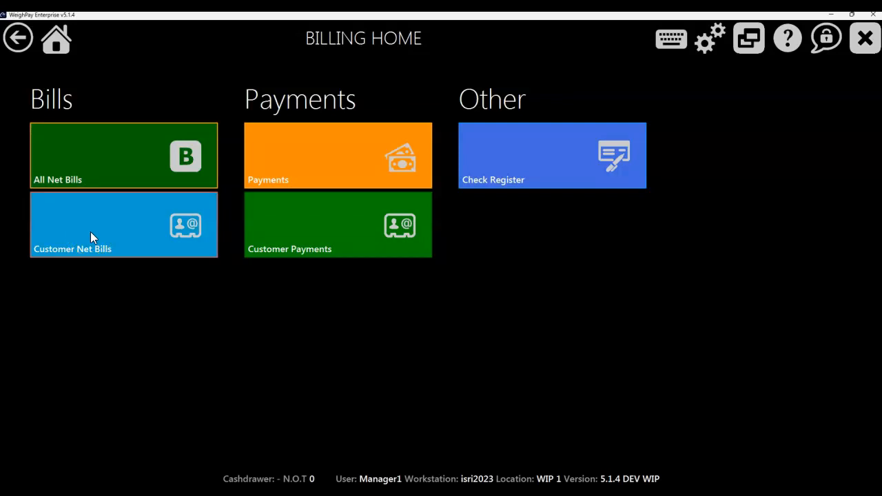
pyautogui.click(341, 155)
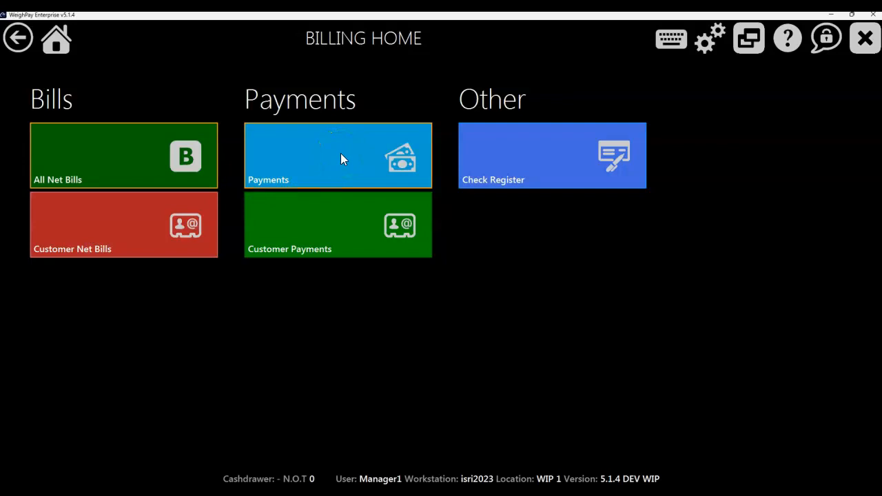
pyautogui.click(332, 206)
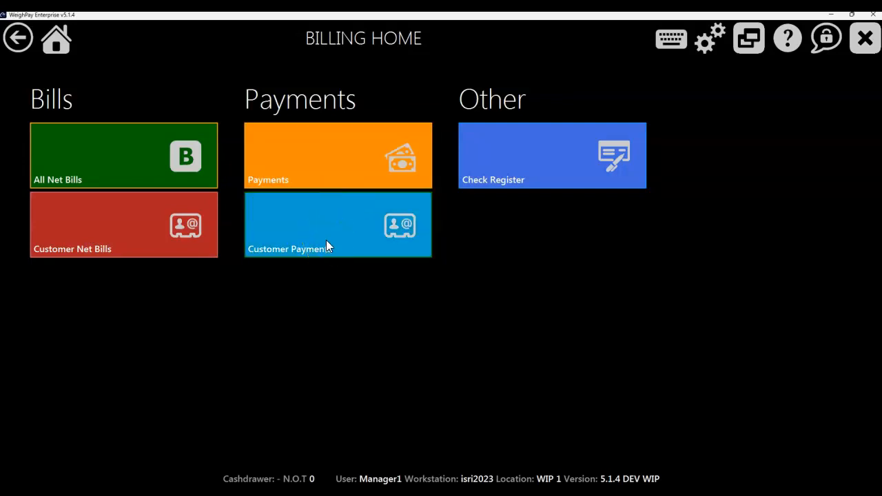
pyautogui.click(549, 181)
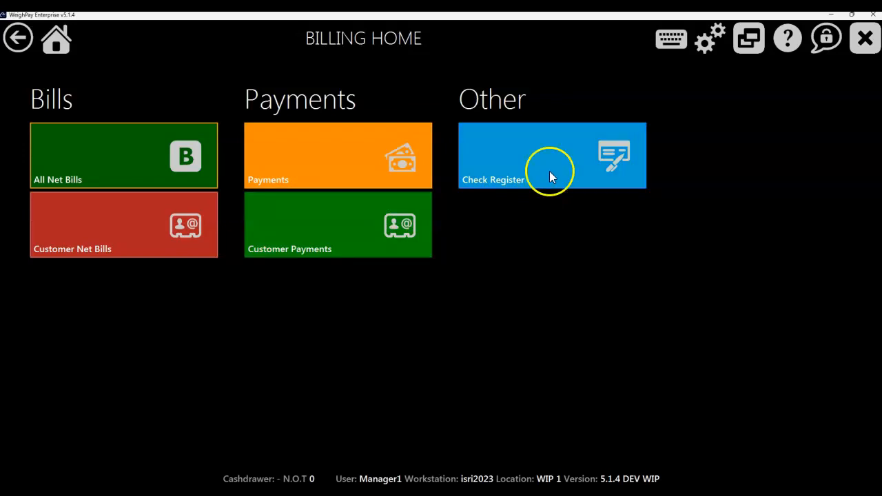
# Step: Open all net bills and bring up the net bills for Silver Creek Construction
pyautogui.click(124, 149)
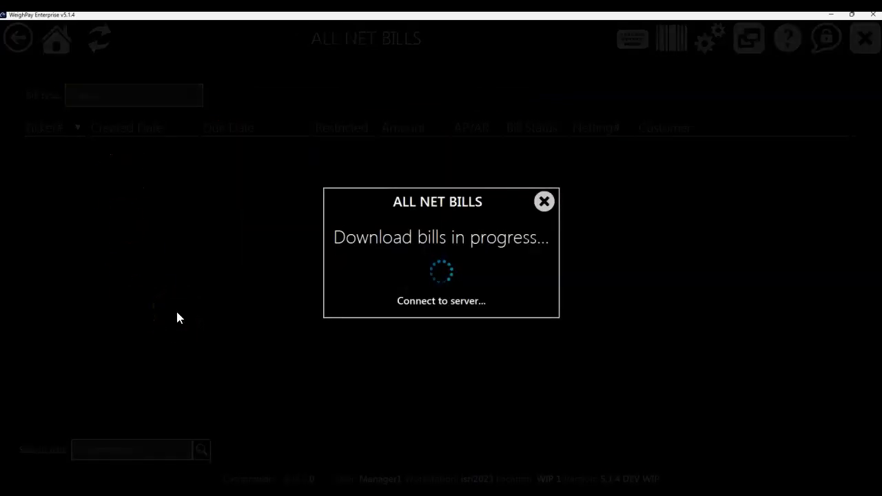
pyautogui.click(176, 309)
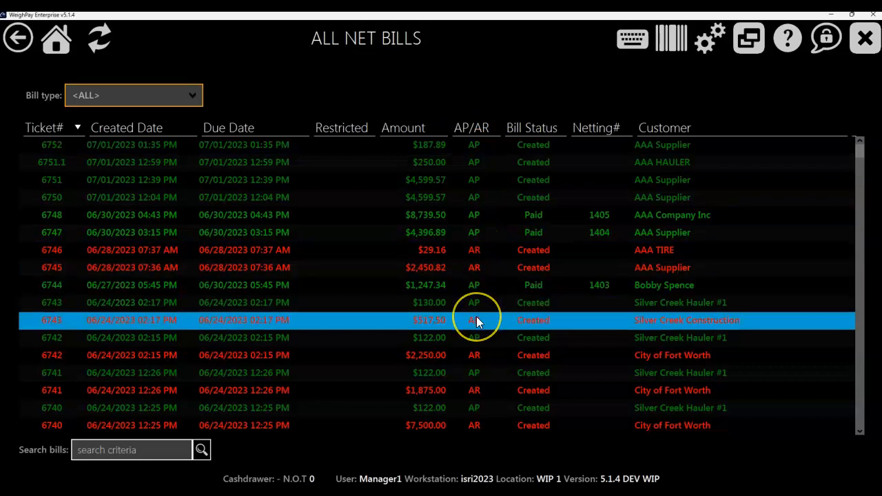
pyautogui.doubleClick(611, 321)
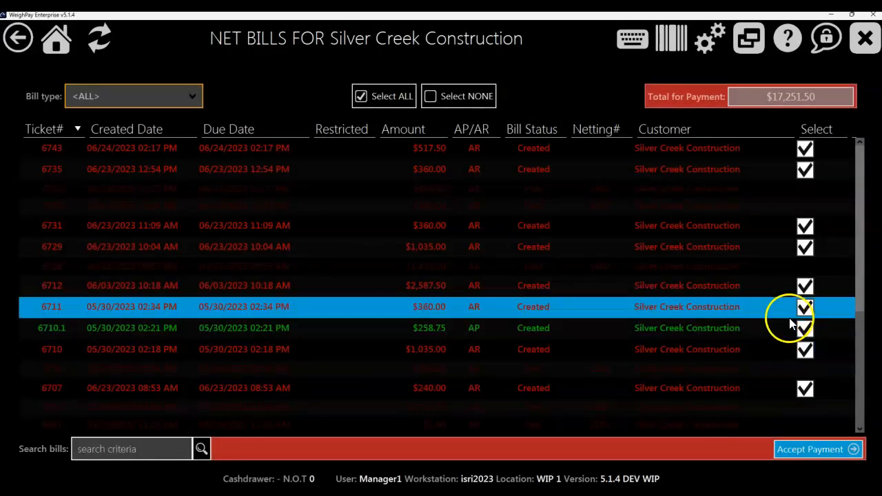
# Step: Deselect Silver Creek Construction's bills for tickets 6712, 6729, 6731, 6735, 6743, 6707 and 6710
pyautogui.click(804, 285)
pyautogui.click(804, 247)
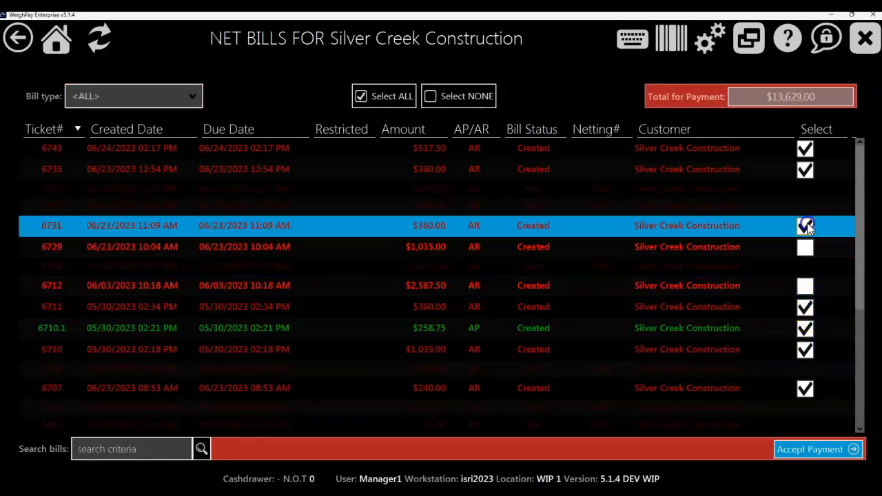
pyautogui.click(805, 225)
pyautogui.click(805, 168)
pyautogui.click(805, 149)
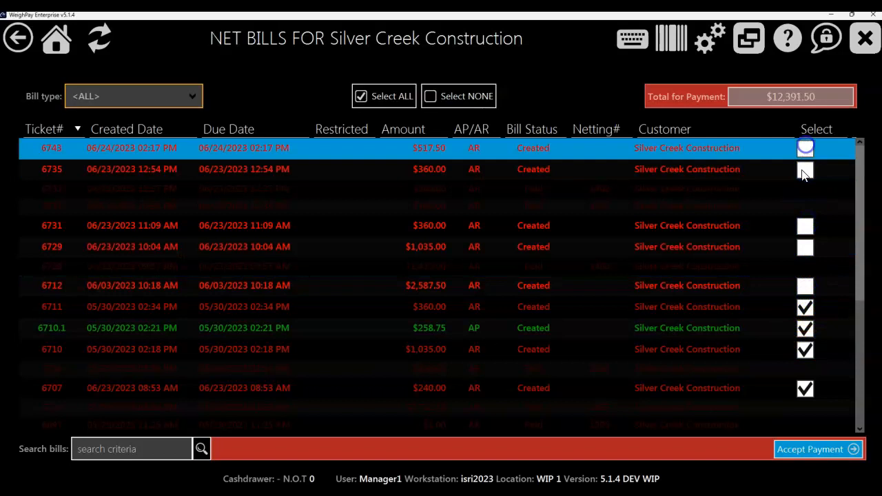
pyautogui.click(805, 388)
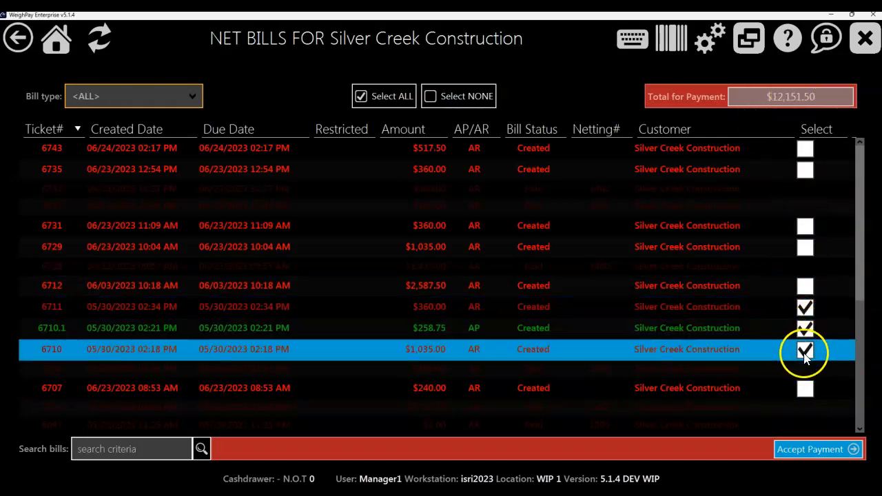
pyautogui.click(804, 351)
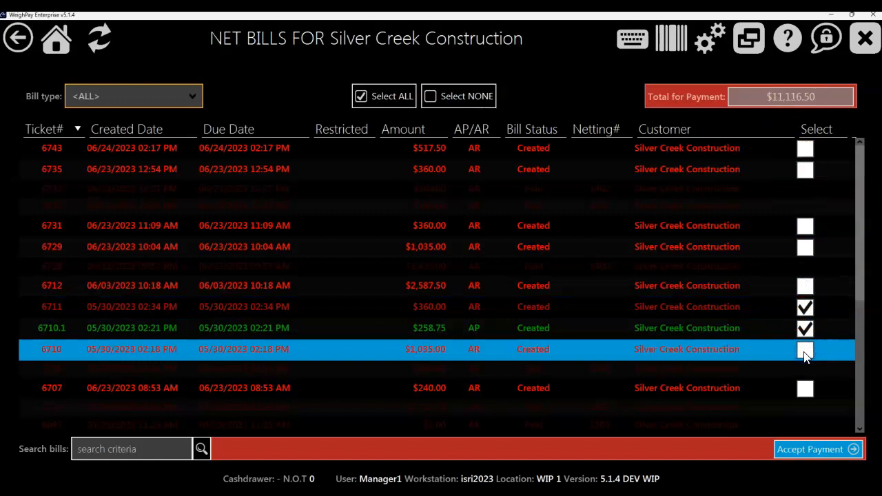
# Step: Deselect the bills for tickets 6696, 6695, 6694 and 6693, keeping the one for ticket 6691.1 selected
pyautogui.scroll(-3, 796, 324)
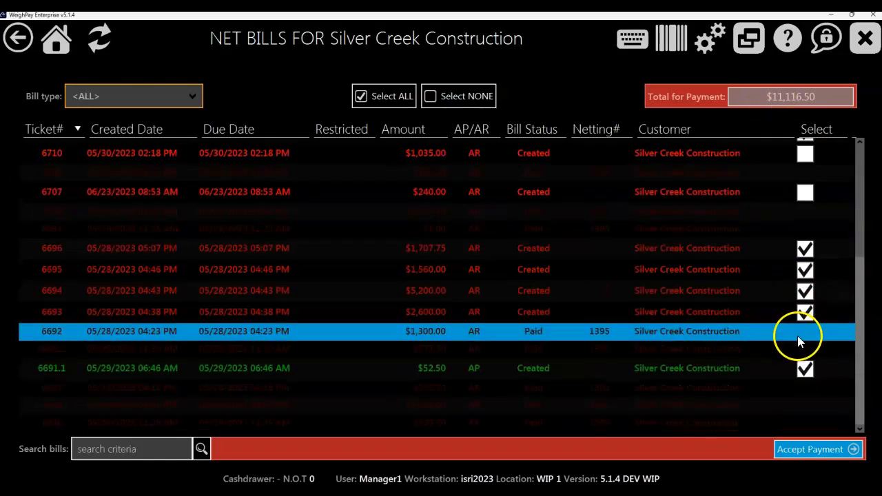
pyautogui.click(800, 252)
pyautogui.click(806, 262)
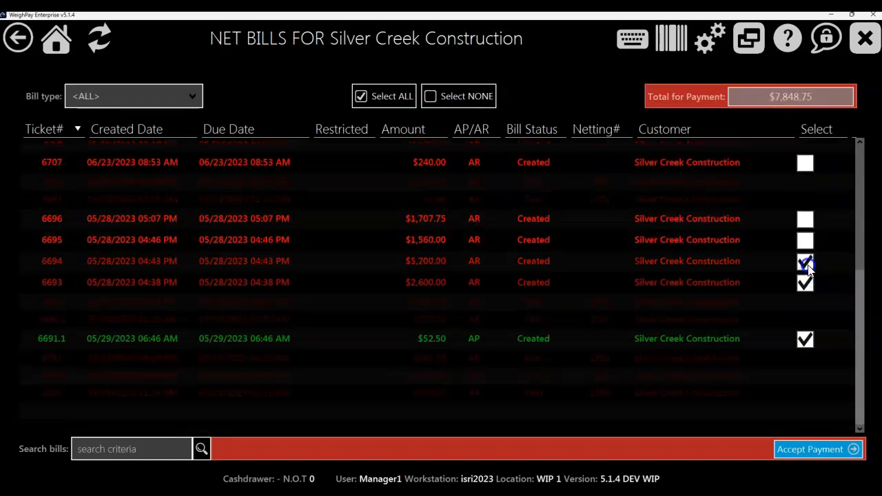
pyautogui.click(807, 282)
pyautogui.click(806, 282)
pyautogui.click(806, 356)
pyautogui.click(807, 359)
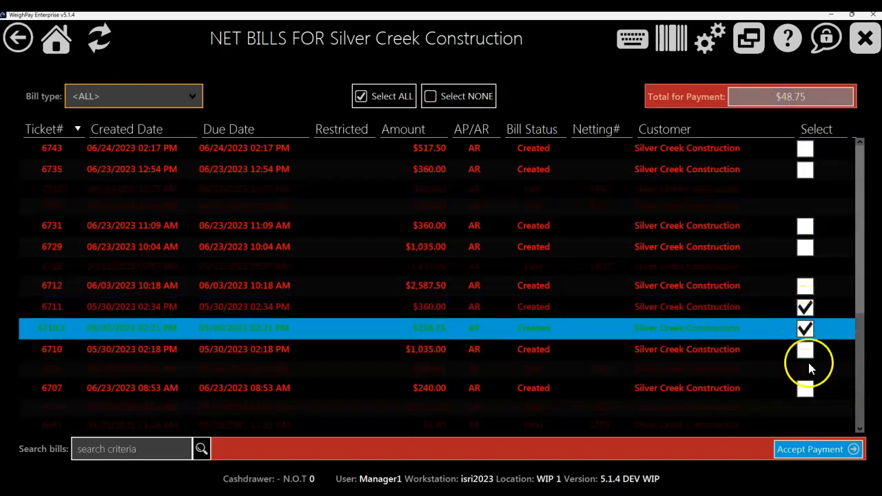
# Step: Accept payment for the remaining selected bills, leaving the netting note empty
pyautogui.scroll(-3, 808, 360)
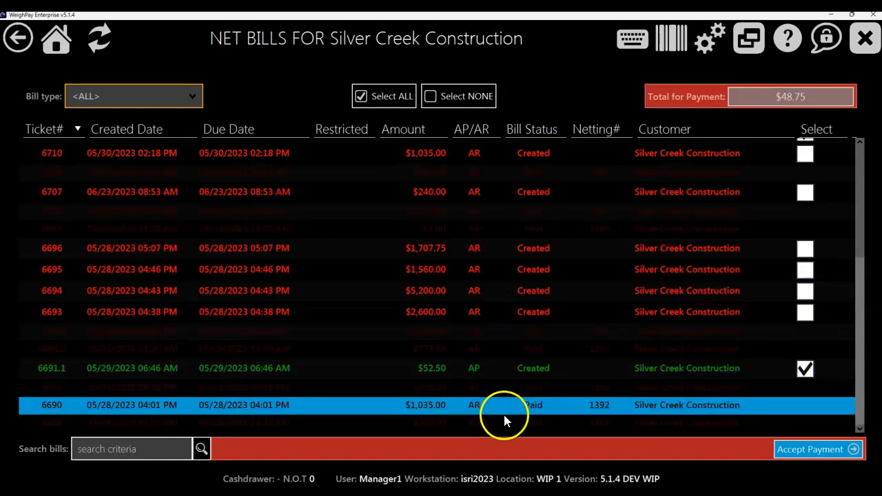
pyautogui.click(794, 449)
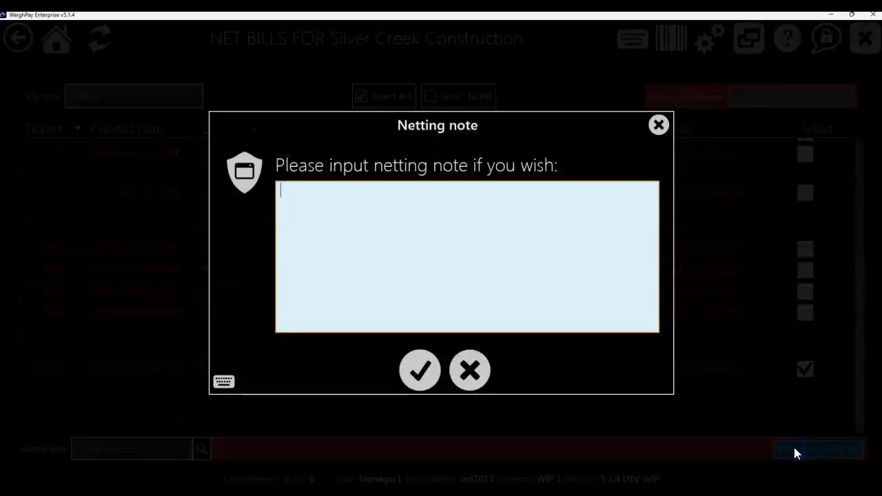
pyautogui.click(422, 372)
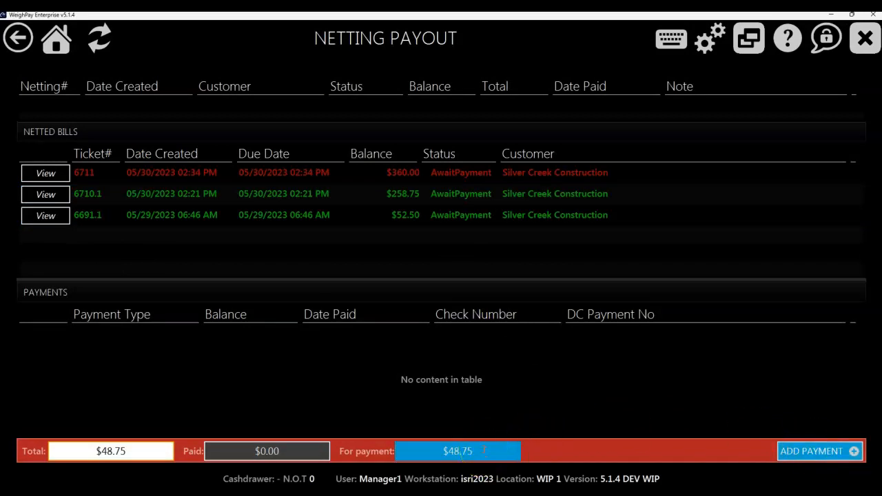
# Step: Add a Credit Card payment for the full $48.75 to the netting payout
pyautogui.click(804, 450)
pyautogui.click(507, 228)
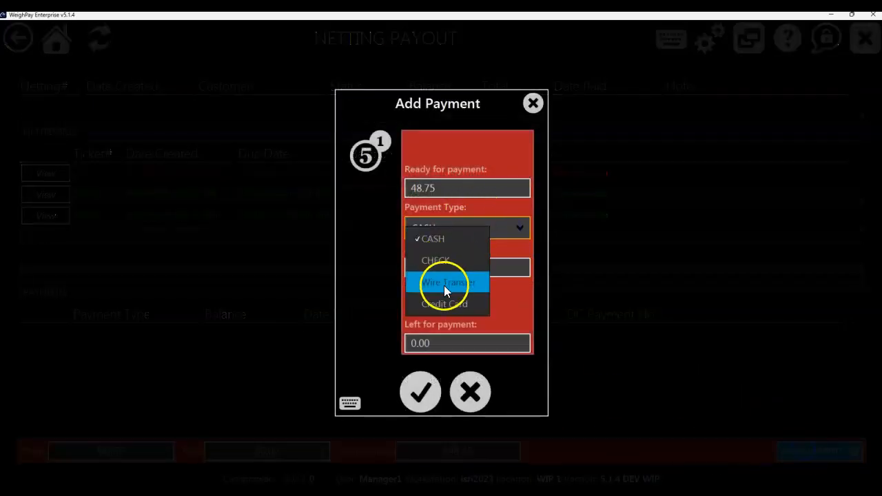
pyautogui.click(446, 304)
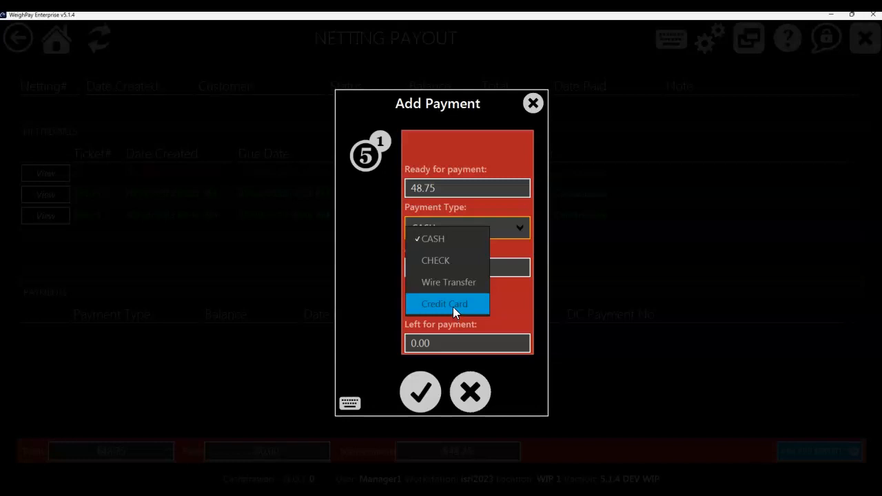
pyautogui.click(438, 246)
pyautogui.click(454, 303)
pyautogui.click(420, 392)
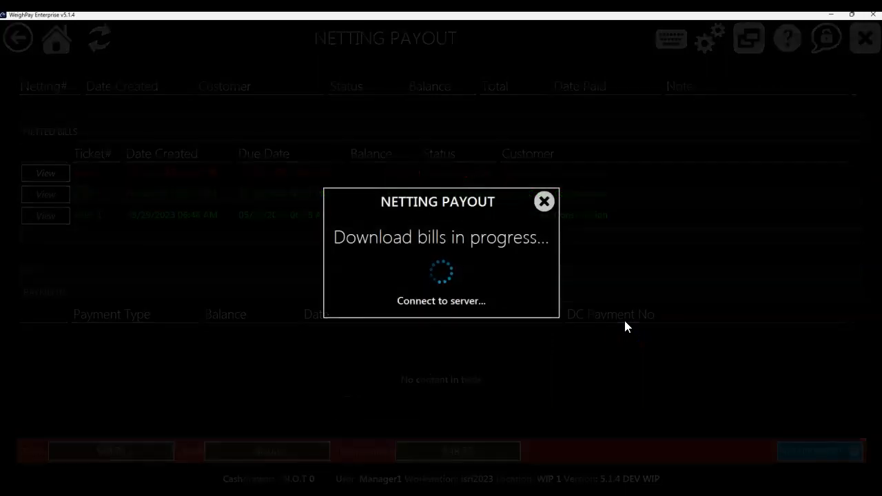
pyautogui.click(624, 322)
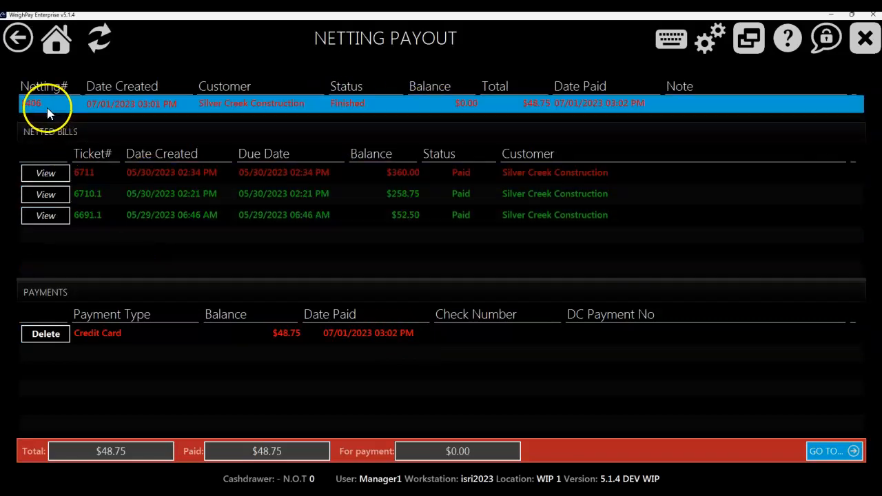
# Step: Review the netting payout's bills and payment, and open the list of places to go to
pyautogui.click(88, 183)
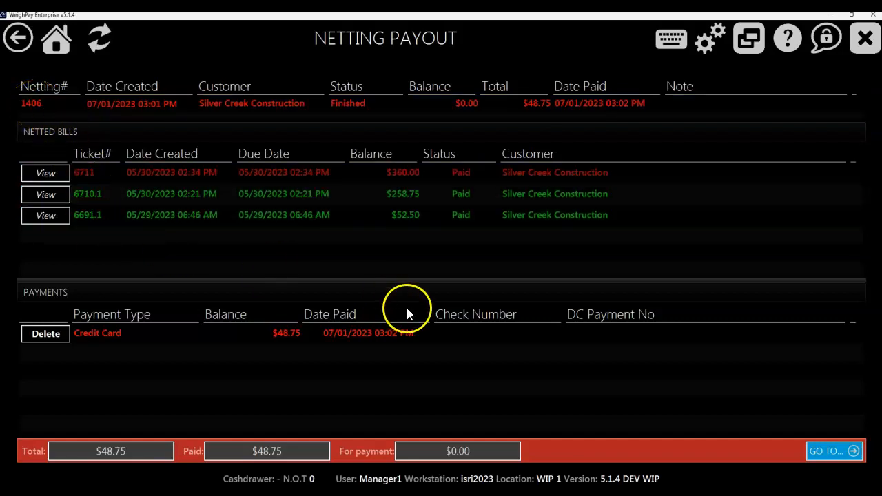
pyautogui.click(830, 451)
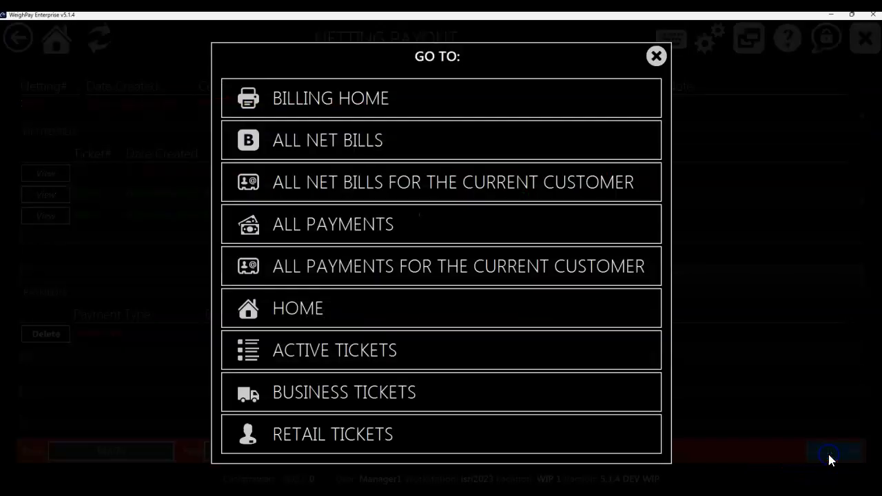
# Step: Return to the home screen and open the Packaging inventory area
pyautogui.click(368, 322)
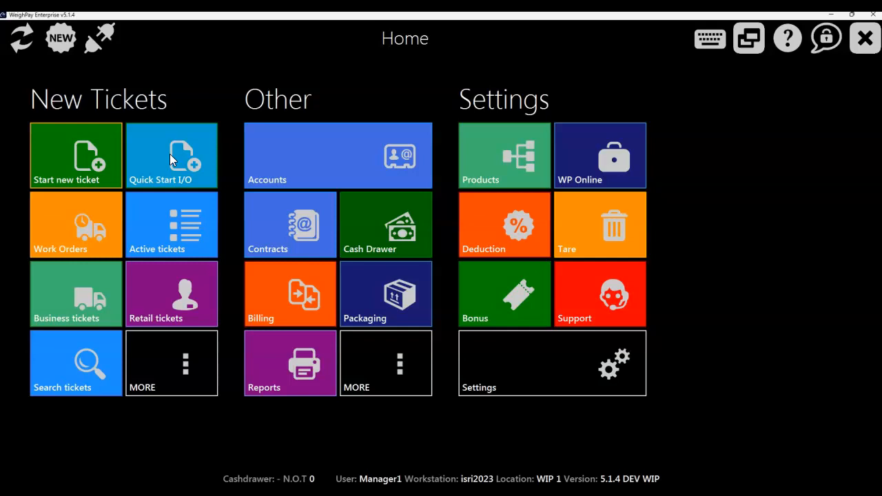
pyautogui.click(58, 219)
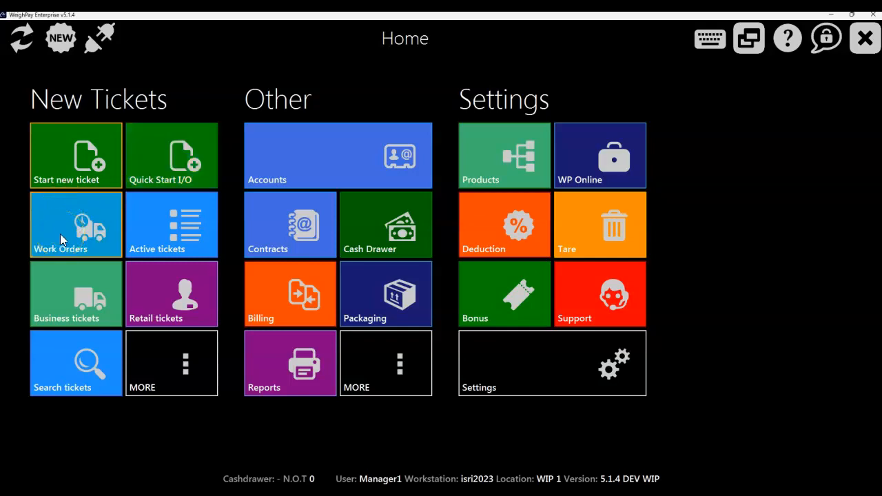
pyautogui.click(284, 230)
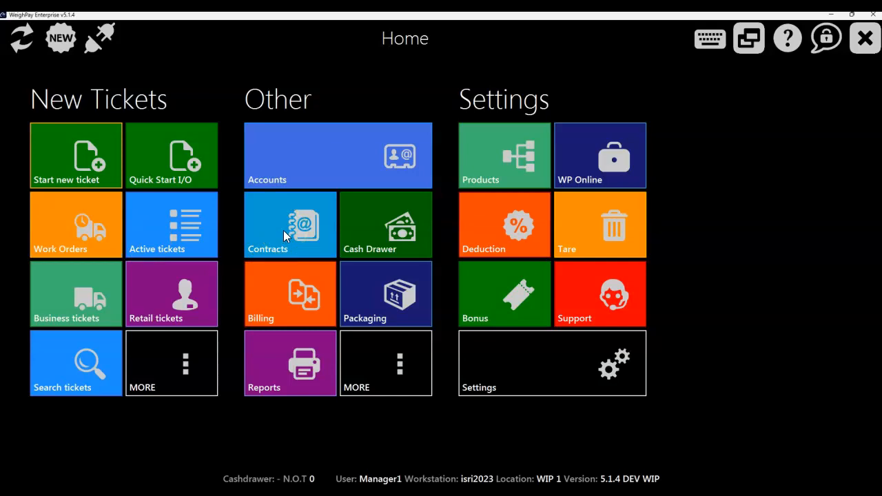
pyautogui.click(386, 305)
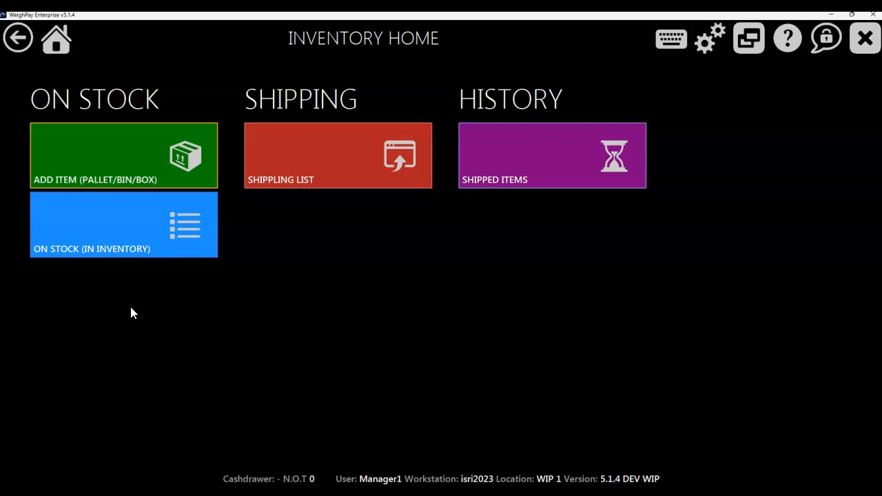
# Step: Switch item weighing to Scale 2 while trying a WHEELS item of type Box & Pallet, and close it without saving
pyautogui.click(139, 166)
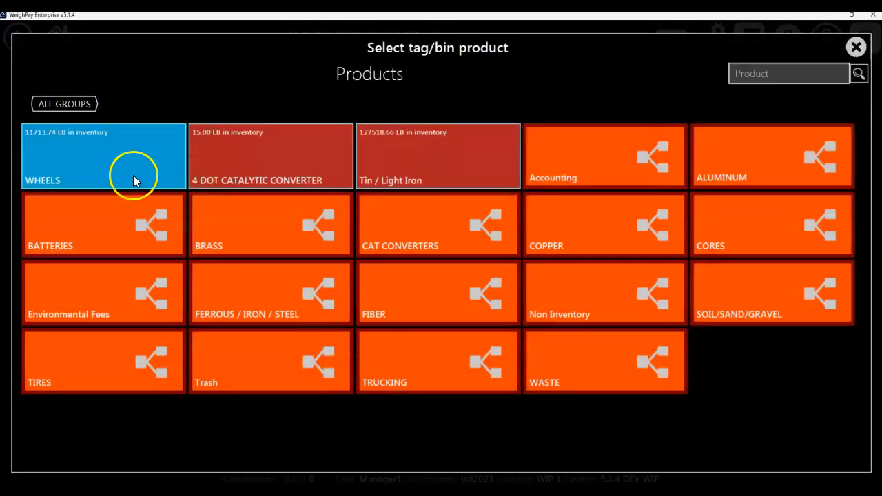
pyautogui.click(88, 165)
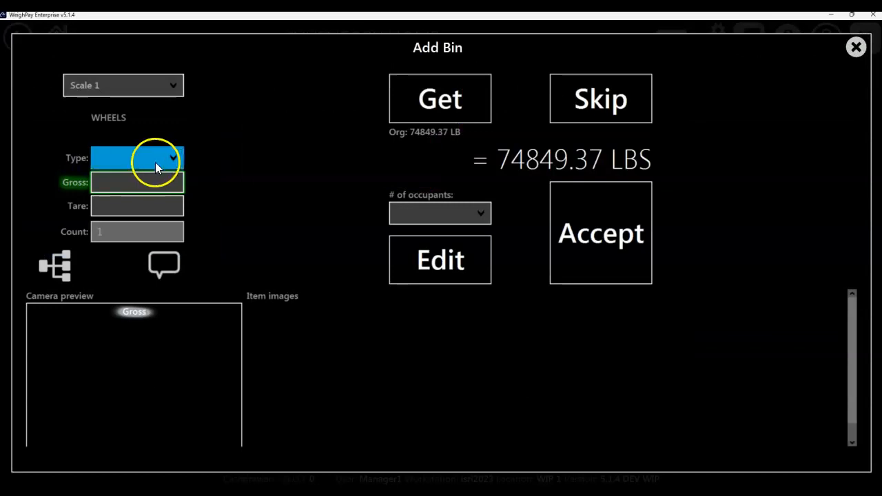
pyautogui.click(165, 159)
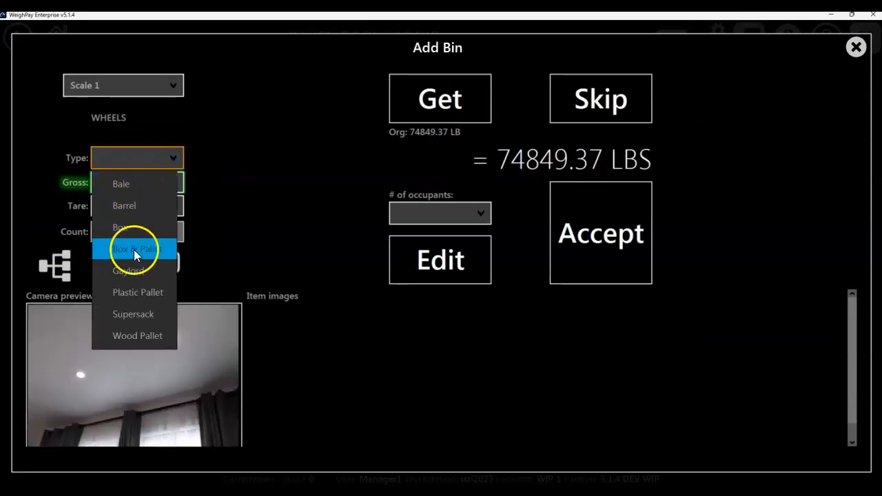
pyautogui.click(133, 251)
pyautogui.click(150, 185)
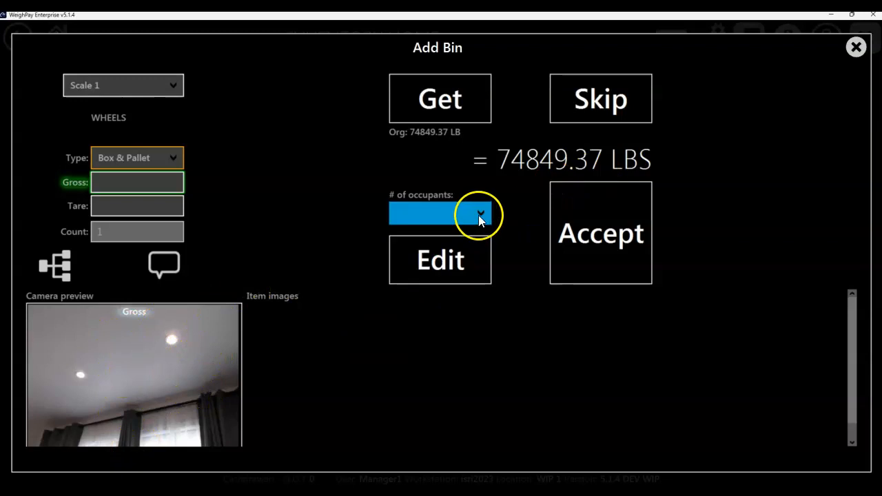
pyautogui.click(146, 87)
pyautogui.click(110, 120)
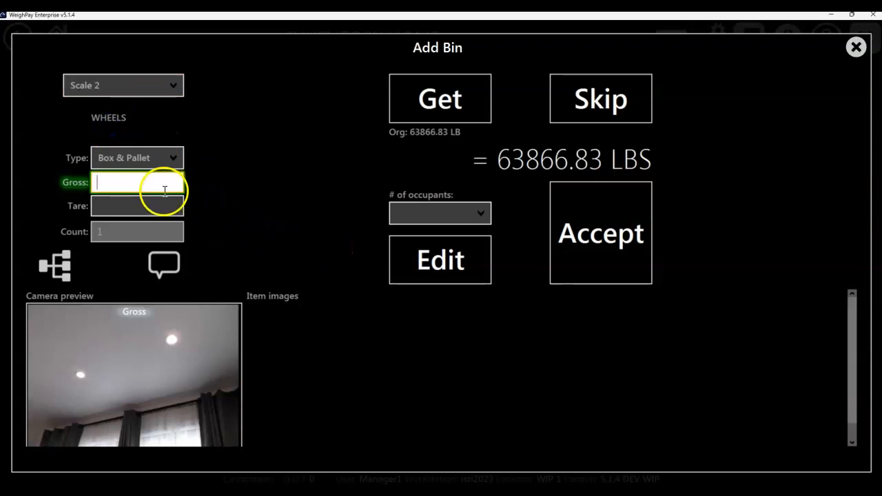
pyautogui.click(856, 47)
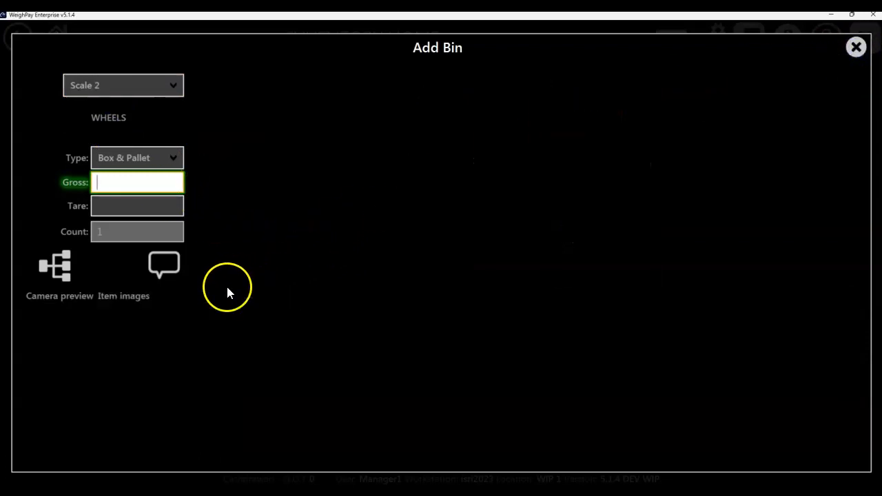
# Step: Start a new WHEELS inventory item of type Box & Pallet and accept the 3099.10 LB scale reading as its gross weight
pyautogui.click(114, 173)
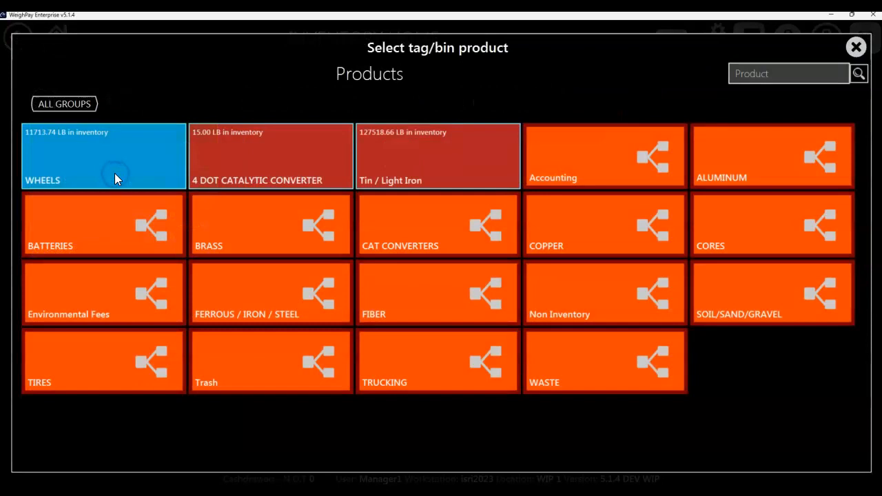
pyautogui.click(110, 167)
pyautogui.click(167, 157)
pyautogui.click(176, 159)
pyautogui.click(176, 159)
pyautogui.click(176, 159)
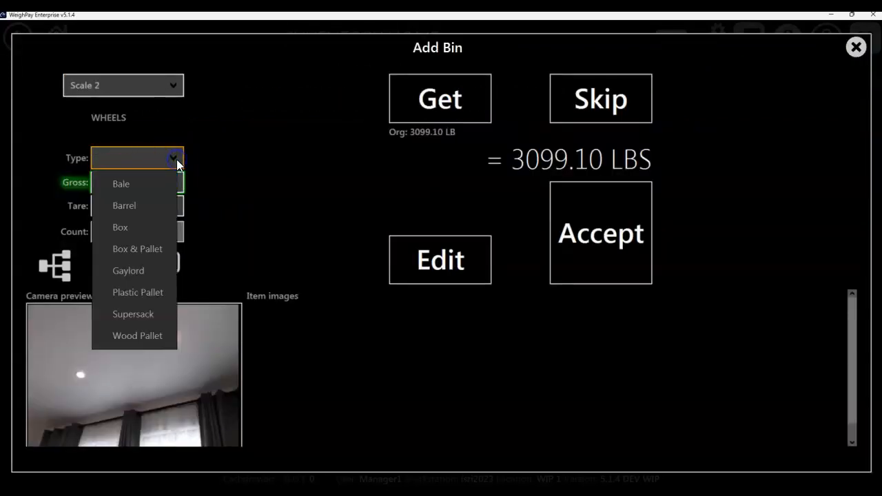
pyautogui.click(124, 247)
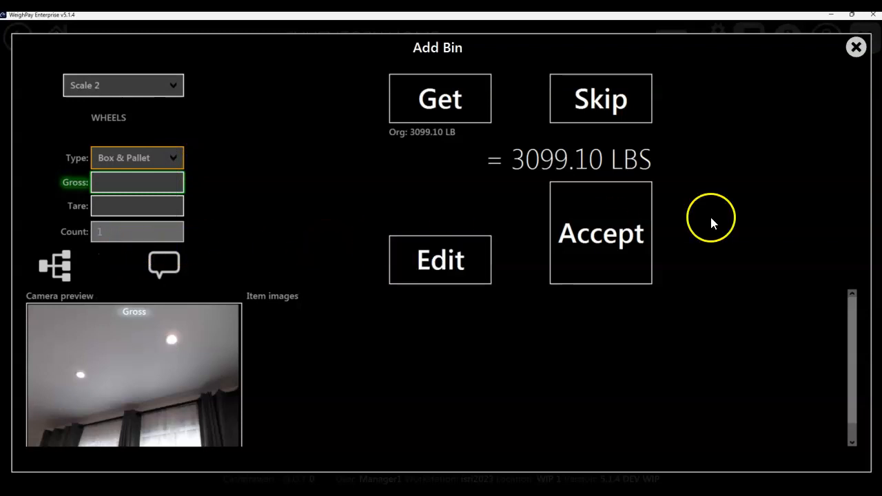
pyautogui.click(598, 234)
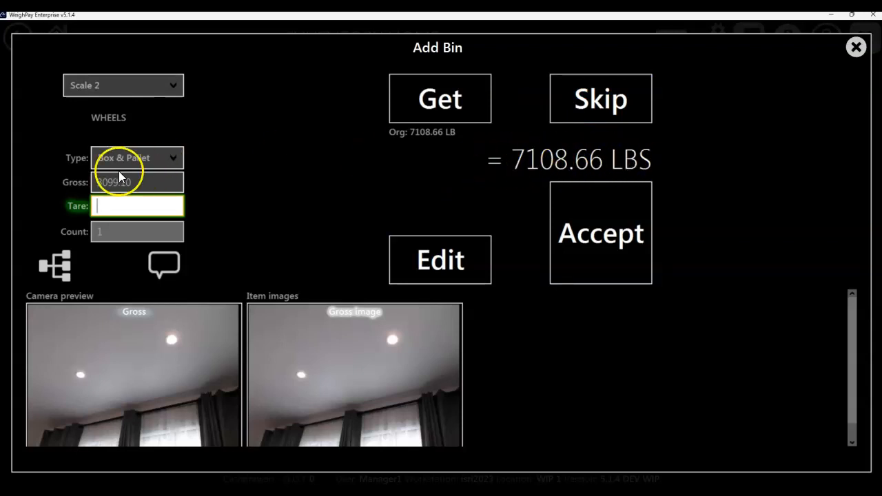
pyautogui.click(133, 183)
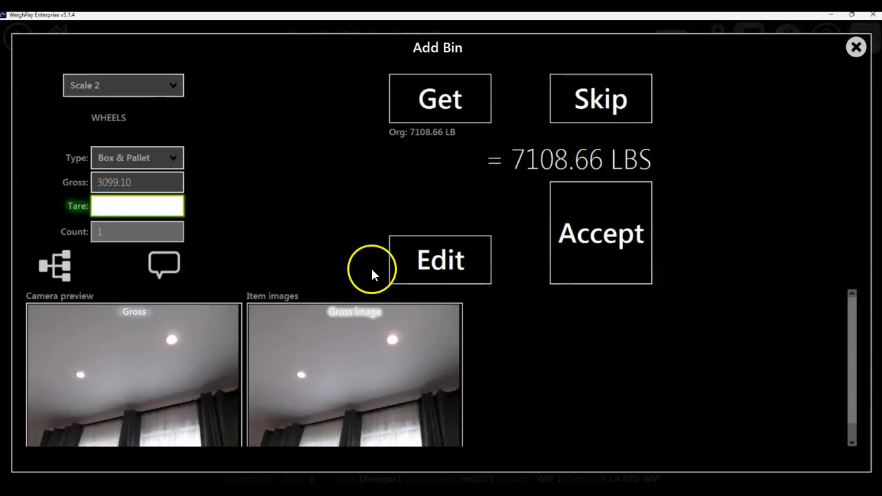
# Step: Manually enter a tare of 12.5 for the WHEELS item and save it without printing
pyautogui.click(425, 260)
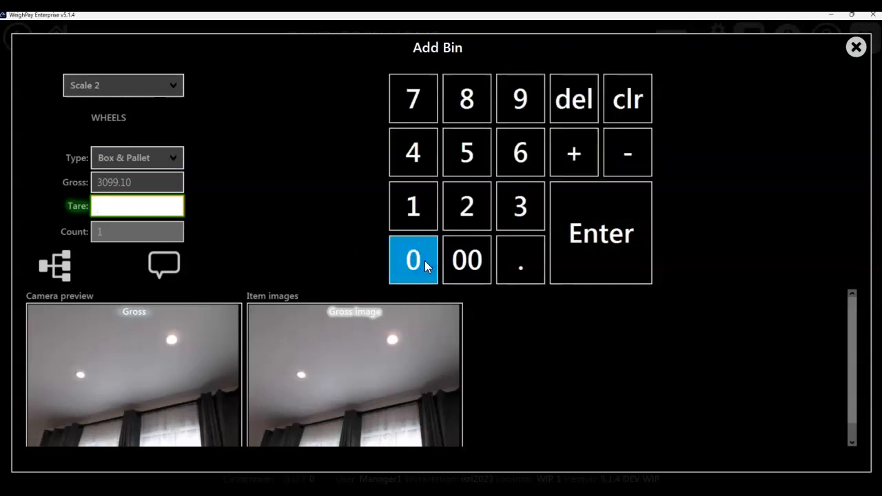
pyautogui.click(424, 204)
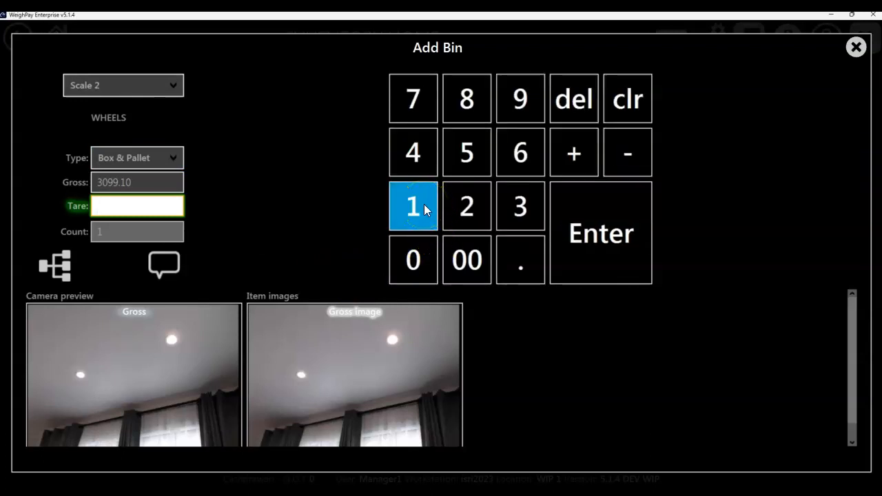
pyautogui.click(471, 205)
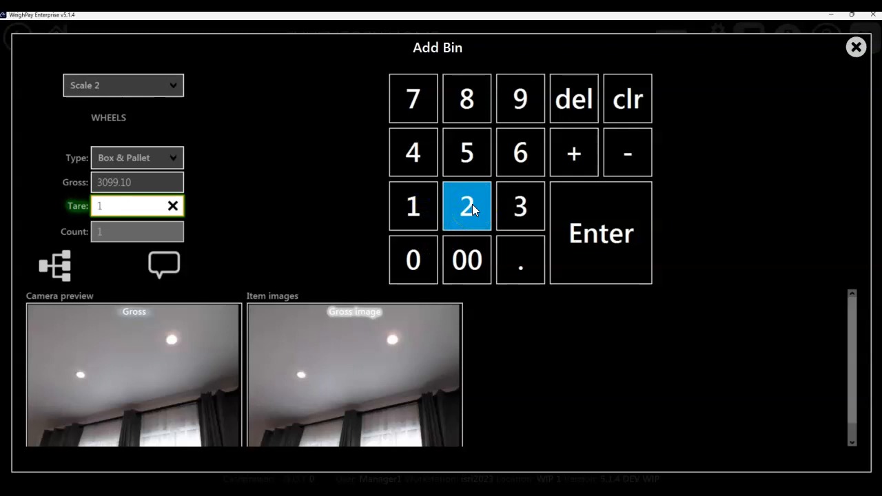
pyautogui.click(502, 251)
pyautogui.click(466, 152)
pyautogui.click(588, 257)
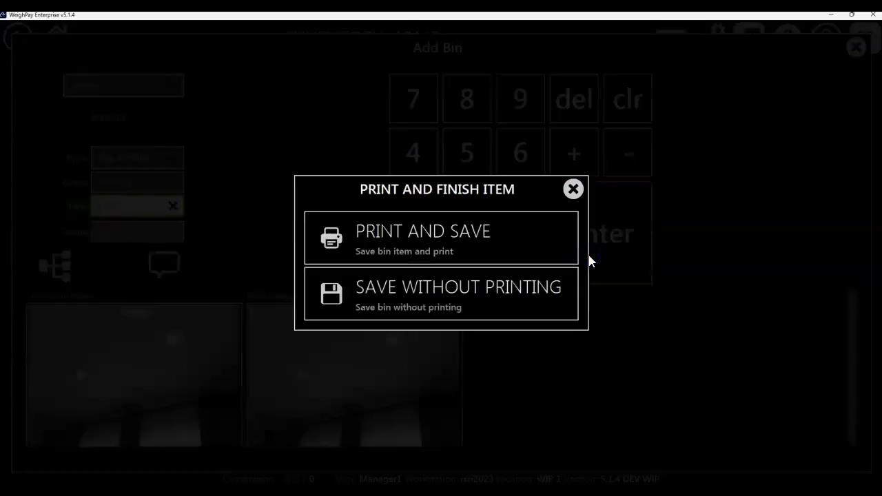
pyautogui.click(411, 248)
pyautogui.click(421, 294)
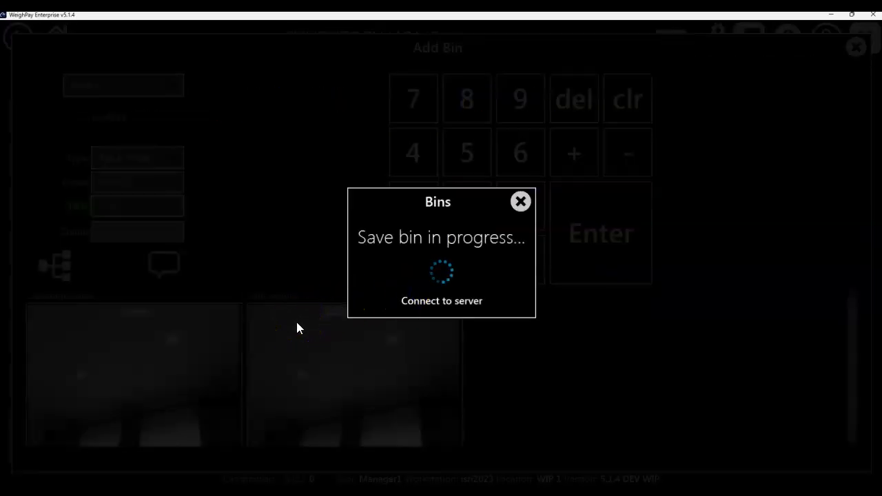
pyautogui.click(291, 285)
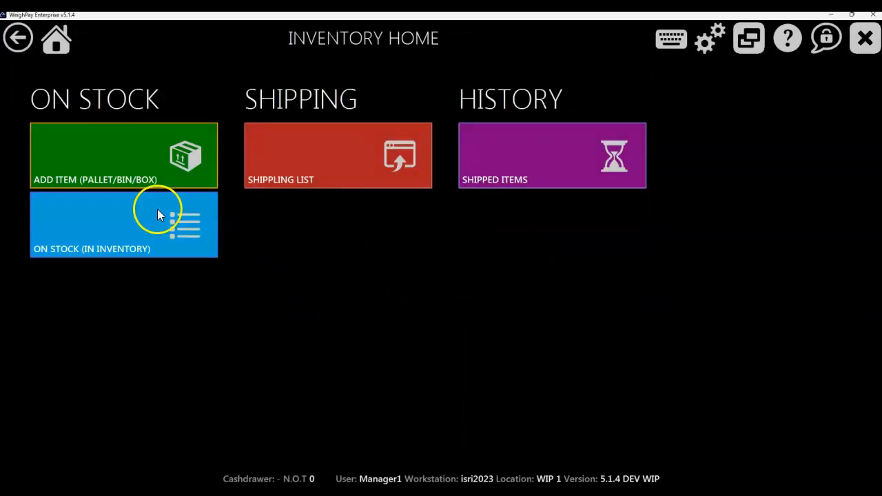
# Step: Open the on-stock inventory and review the options available for the newest WHEELS tag, 1009
pyautogui.click(64, 183)
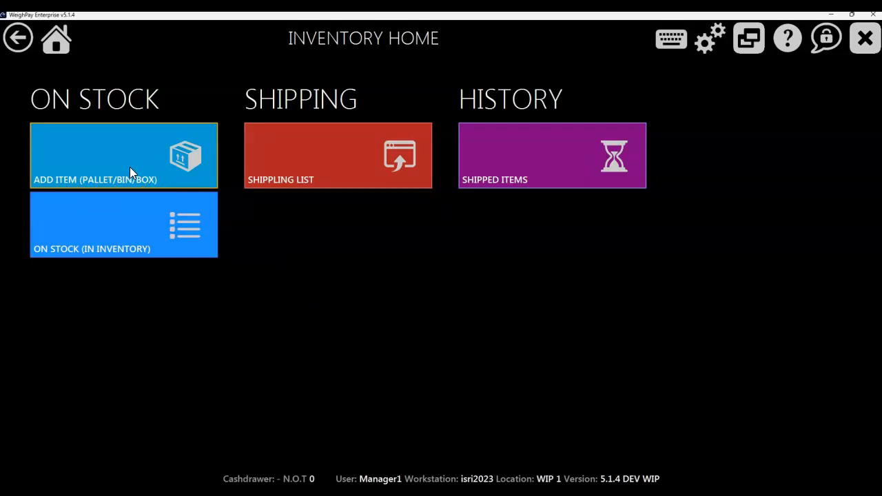
pyautogui.click(124, 234)
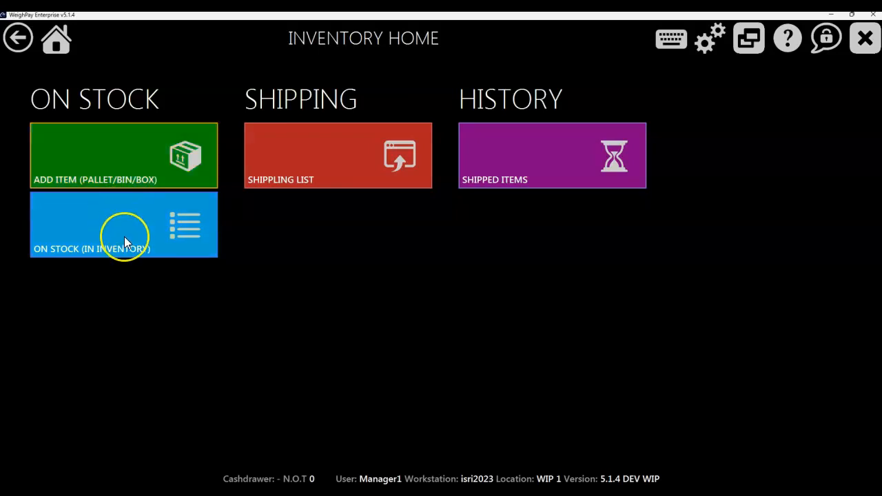
pyautogui.click(124, 236)
pyautogui.click(223, 301)
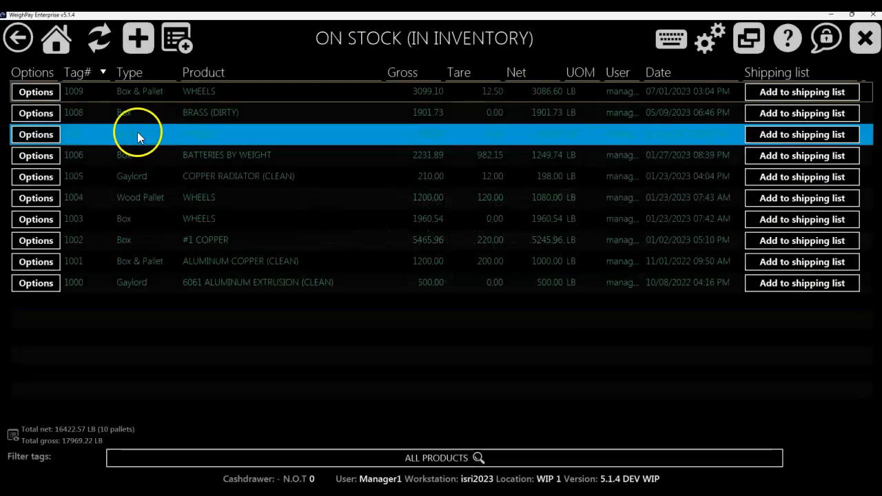
pyautogui.click(41, 90)
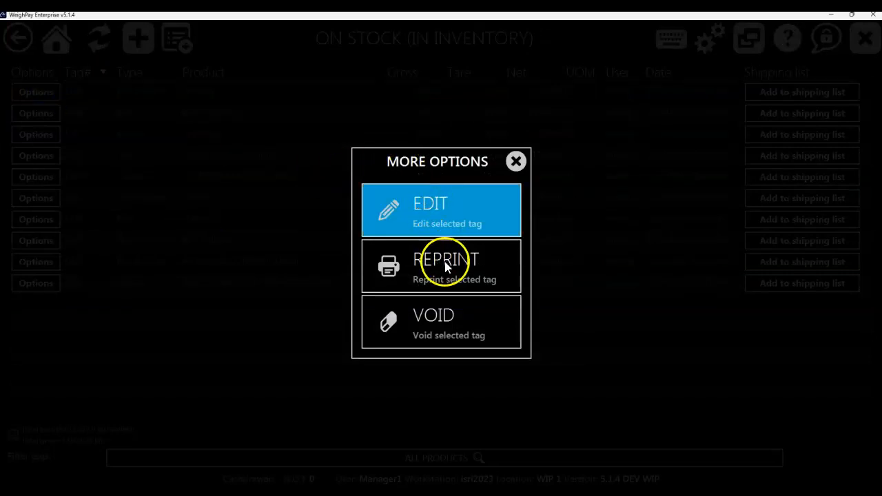
pyautogui.click(514, 162)
pyautogui.click(292, 96)
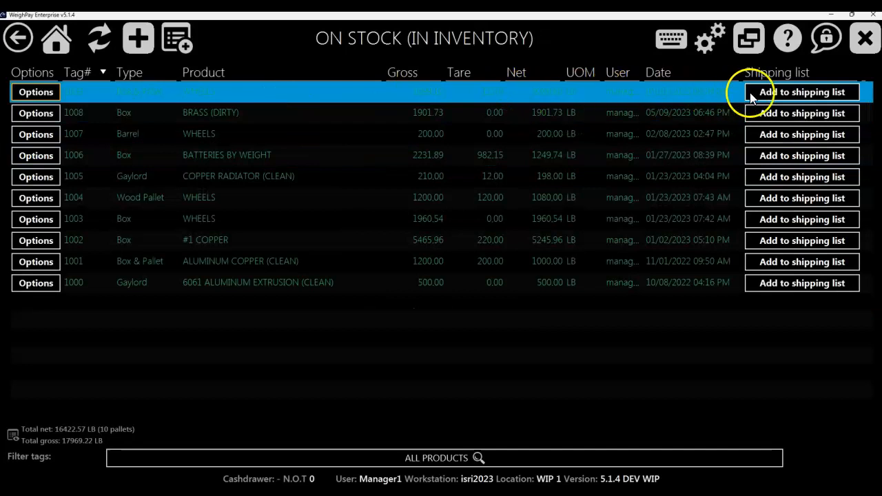
# Step: Add the WHEELS tags 1009, 1007, 1004 and 1003 to the shipping list
pyautogui.click(794, 94)
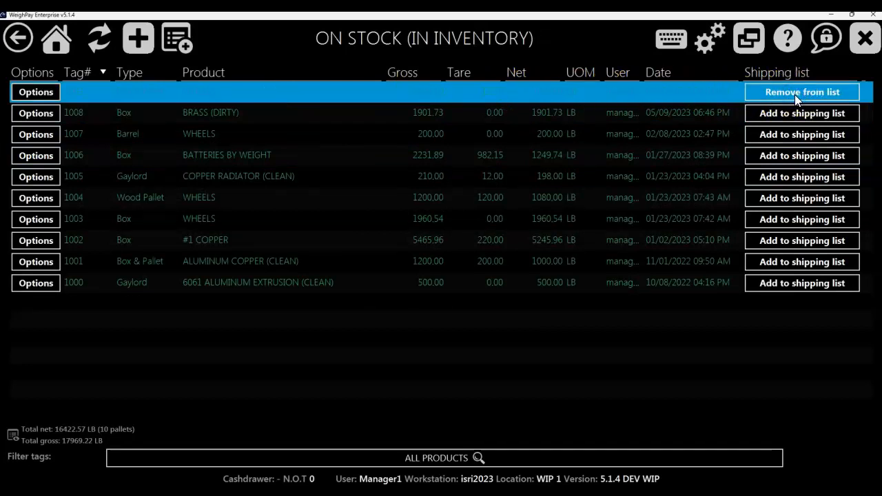
pyautogui.click(762, 372)
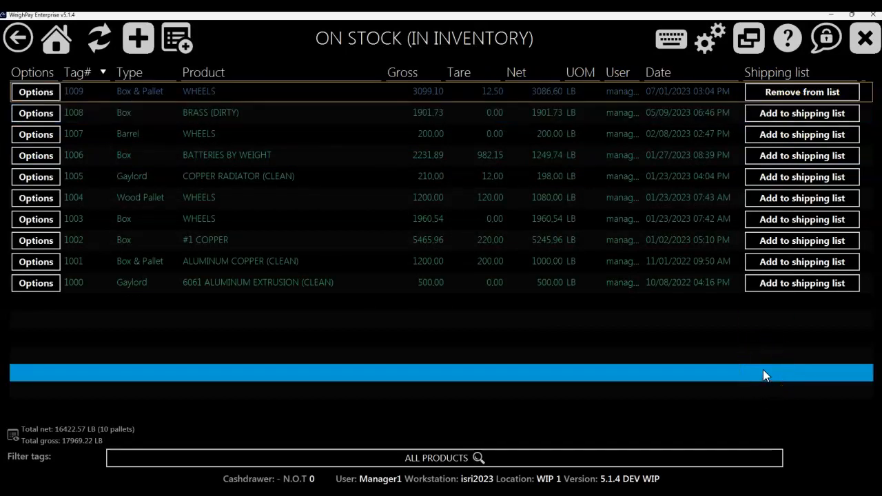
pyautogui.click(814, 137)
pyautogui.click(808, 196)
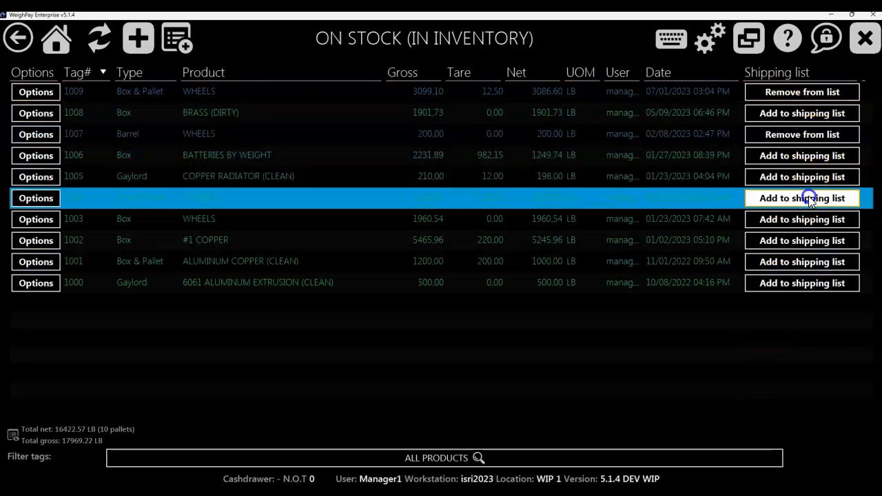
pyautogui.click(801, 220)
pyautogui.click(614, 346)
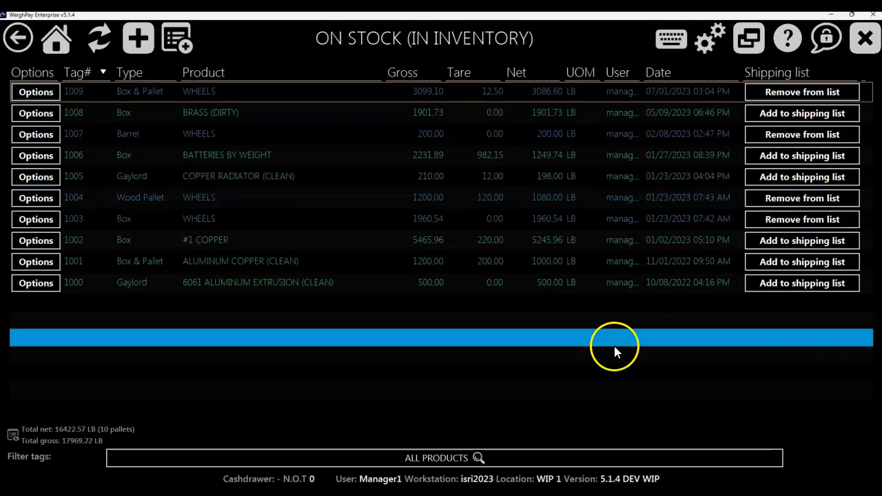
pyautogui.click(803, 168)
pyautogui.click(795, 279)
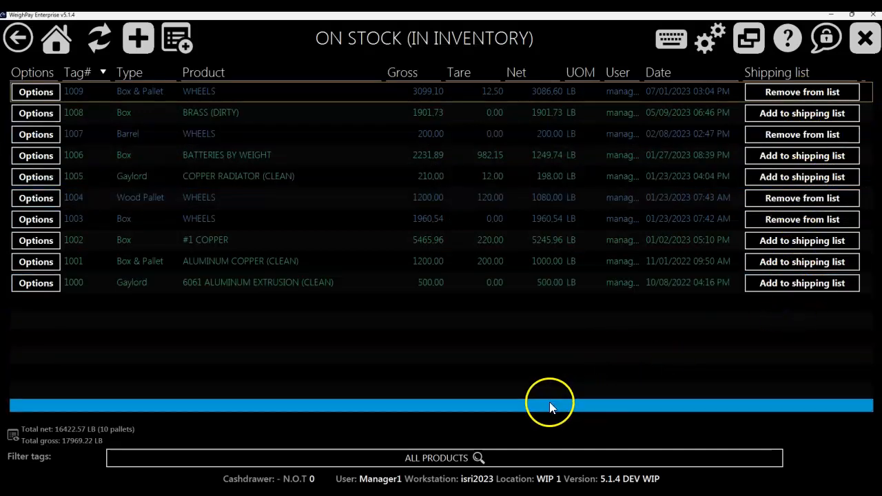
# Step: Return home, start a new business inbound/outbound ticket, and open its billing account selection
pyautogui.click(62, 40)
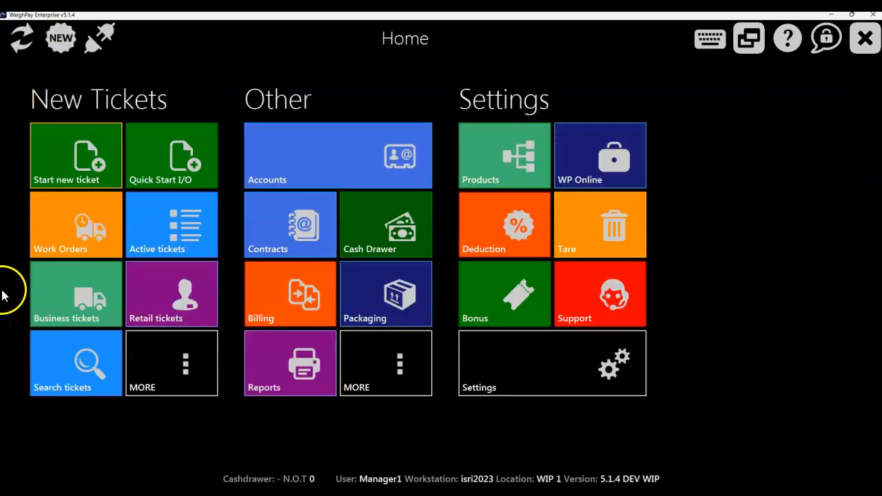
pyautogui.click(77, 295)
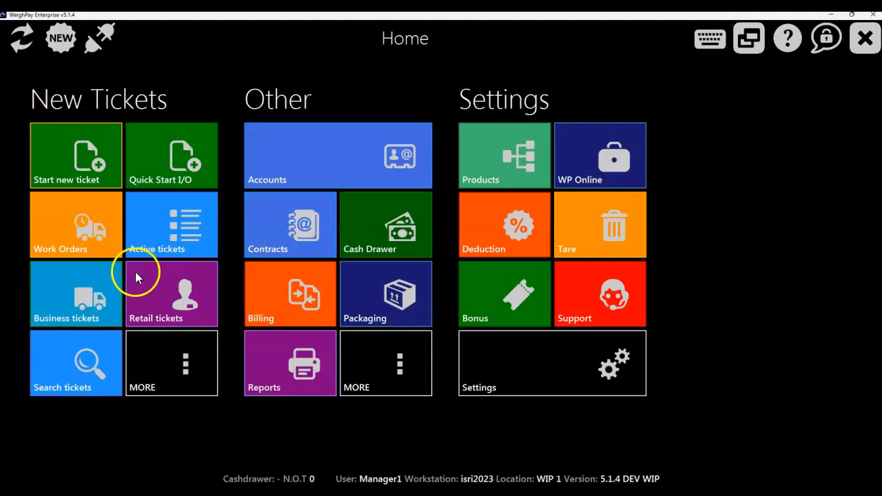
pyautogui.click(59, 148)
pyautogui.click(323, 204)
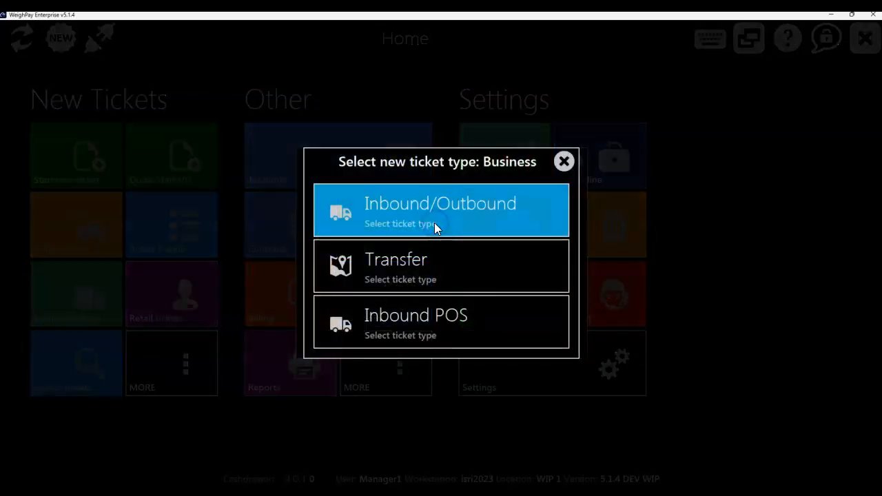
pyautogui.click(436, 226)
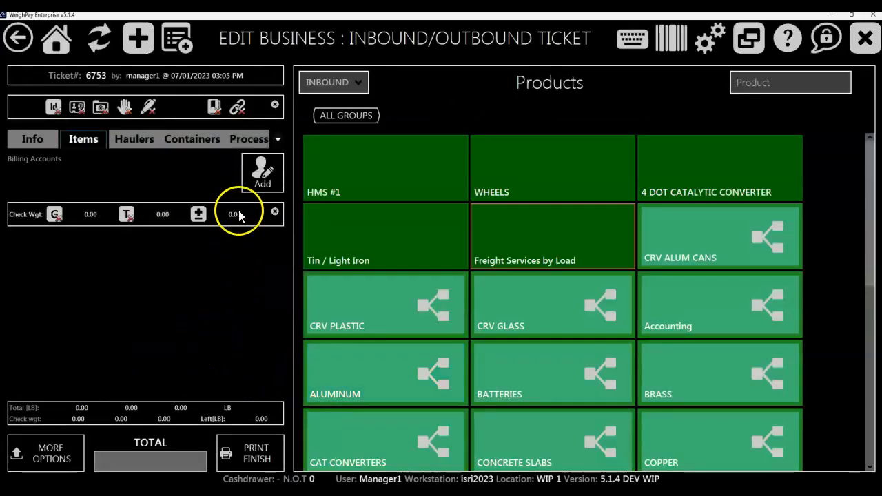
pyautogui.click(254, 182)
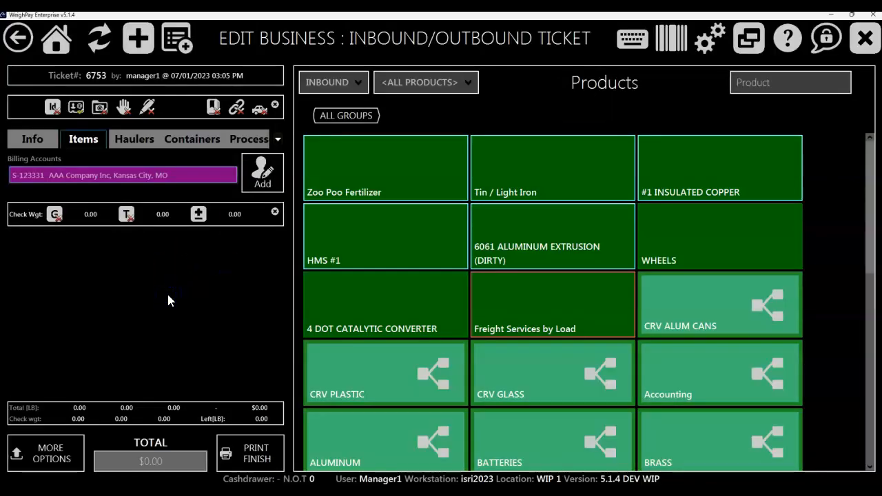
# Step: Bill the ticket to AAA Company Inc, Kansas City, MO and add all bins from the current shipping list, clearing the list
pyautogui.click(31, 447)
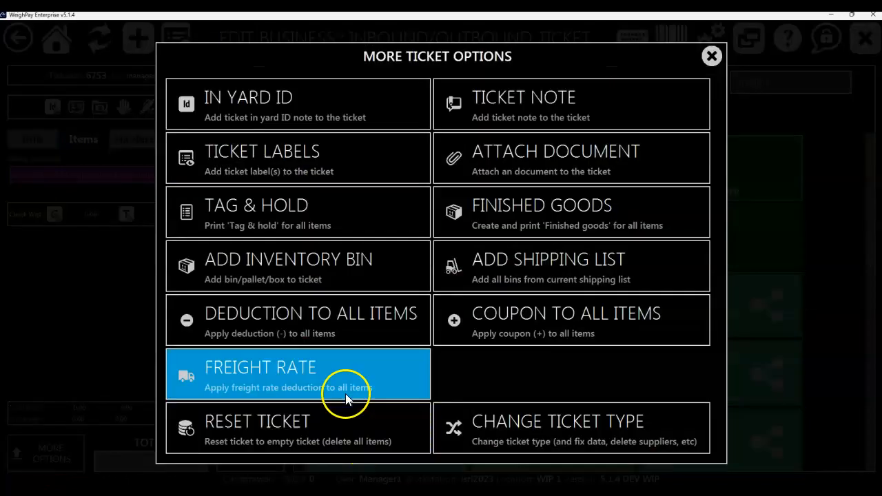
pyautogui.click(544, 276)
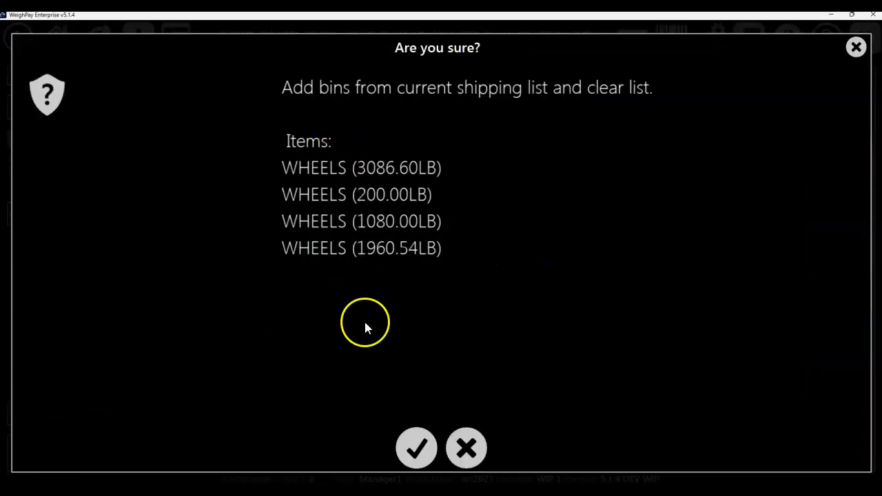
pyautogui.click(407, 450)
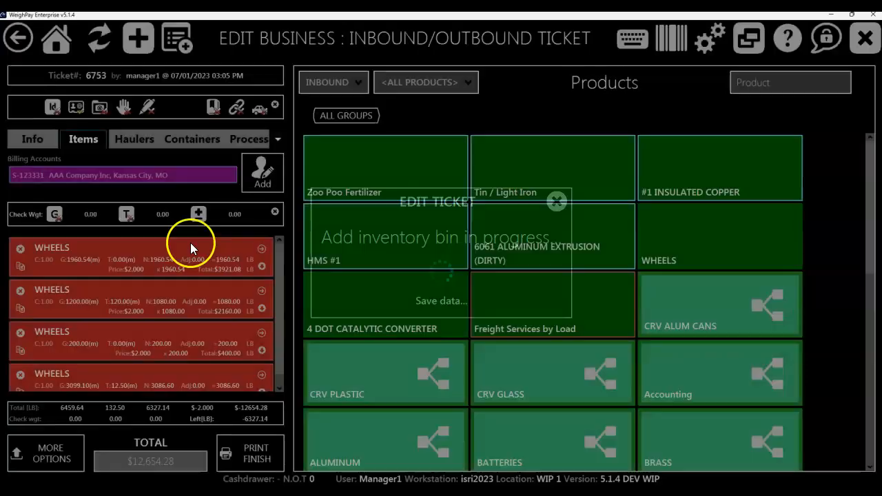
pyautogui.click(447, 304)
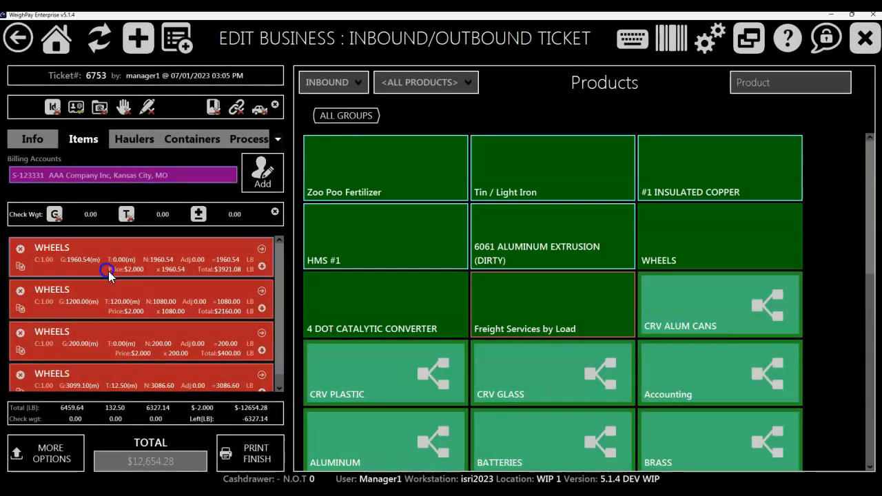
# Step: Review the expanded details of the first WHEELS item on the ticket, including its tag, and collapse them again
pyautogui.moveTo(279, 266)
pyautogui.mouseDown()
pyautogui.moveTo(289, 338)
pyautogui.moveTo(292, 259)
pyautogui.mouseUp()
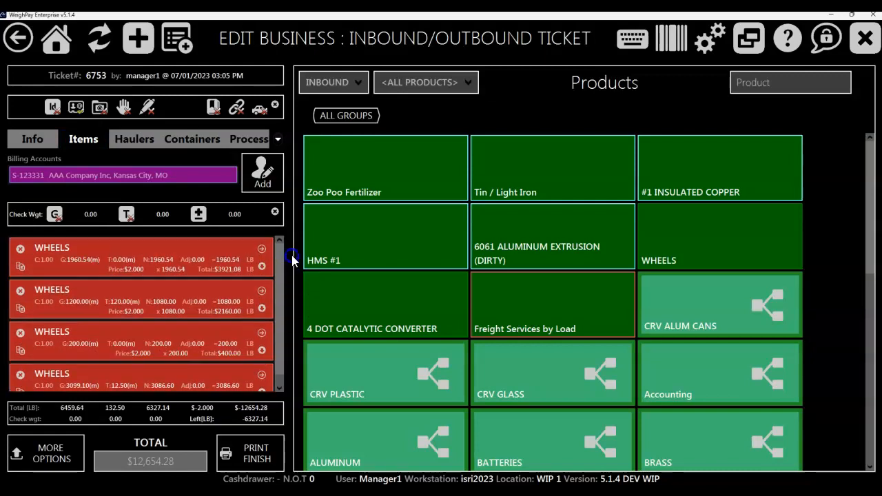
pyautogui.click(263, 267)
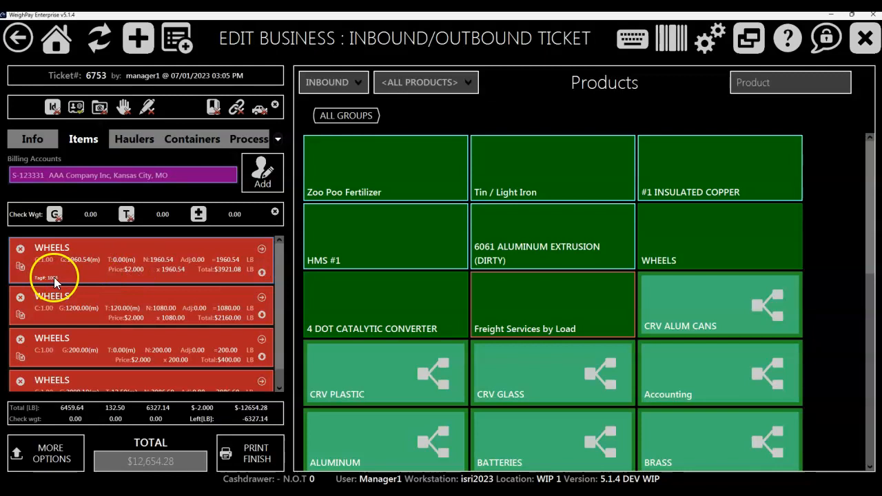
pyautogui.click(261, 273)
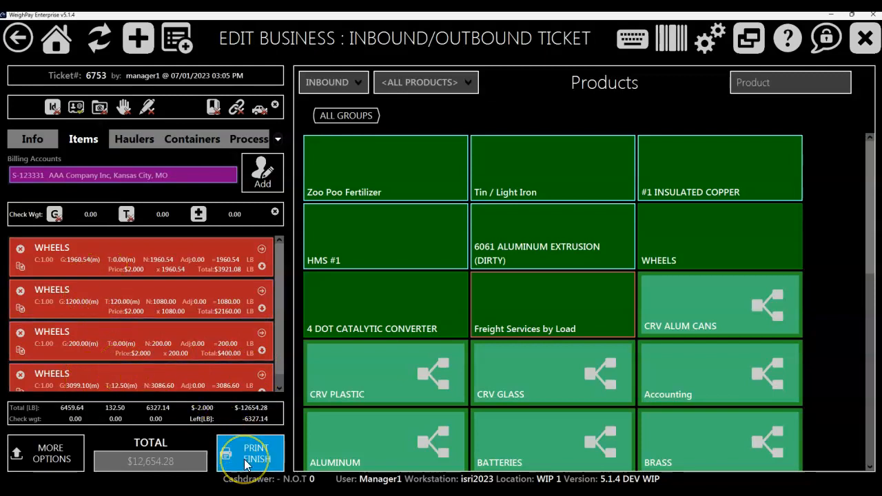
# Step: Add AAA HAULER, Happy Town, CA as the ticket's hauler, return to the items, and close the open WHEELS item
pyautogui.click(134, 139)
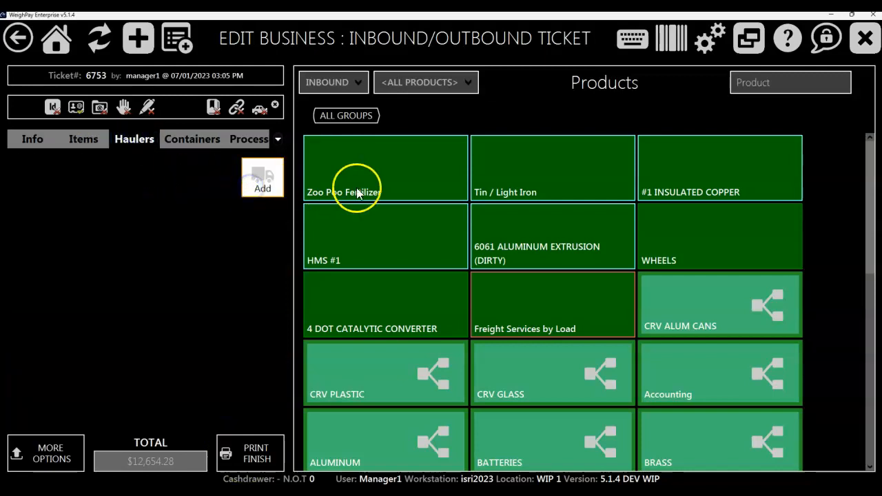
pyautogui.click(497, 221)
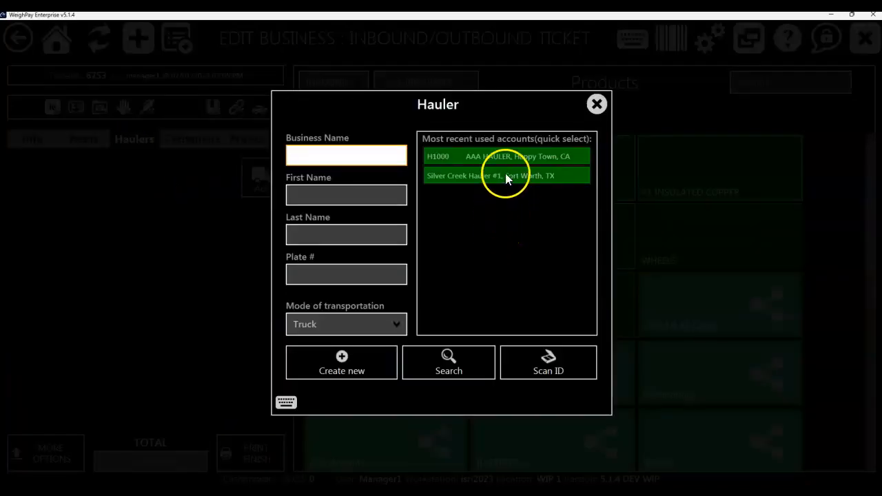
pyautogui.click(166, 340)
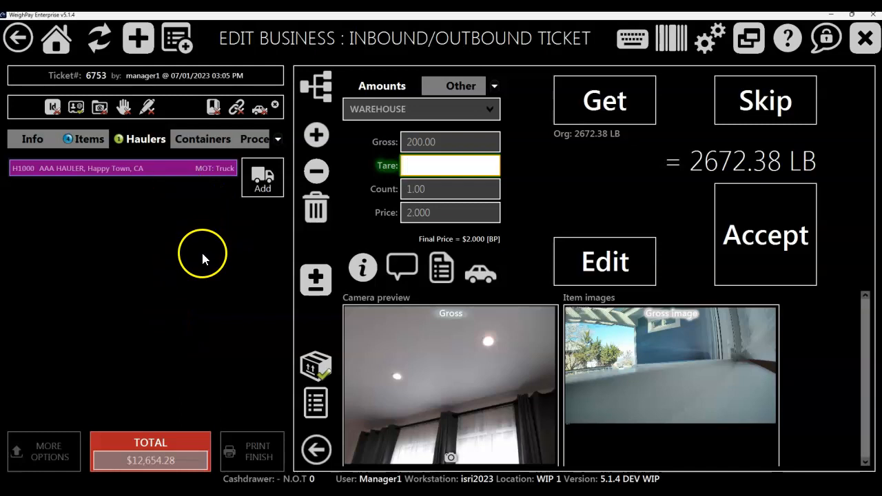
pyautogui.click(90, 139)
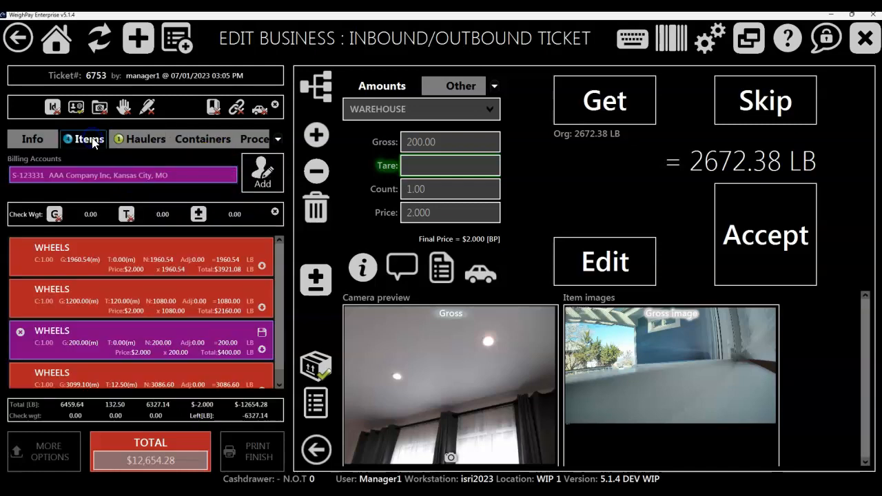
pyautogui.click(262, 335)
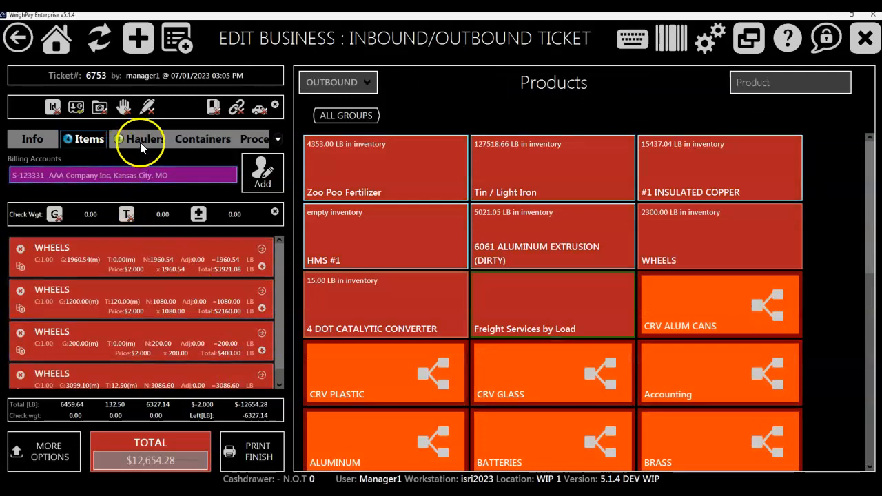
# Step: Add an outbound 20 ft rolloff container to the ticket, return to the items, and close the open WHEELS item
pyautogui.click(202, 139)
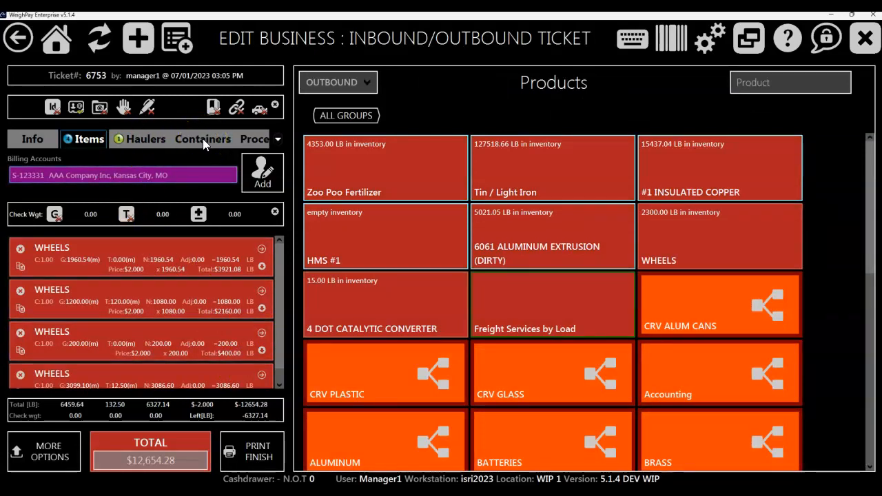
pyautogui.click(256, 182)
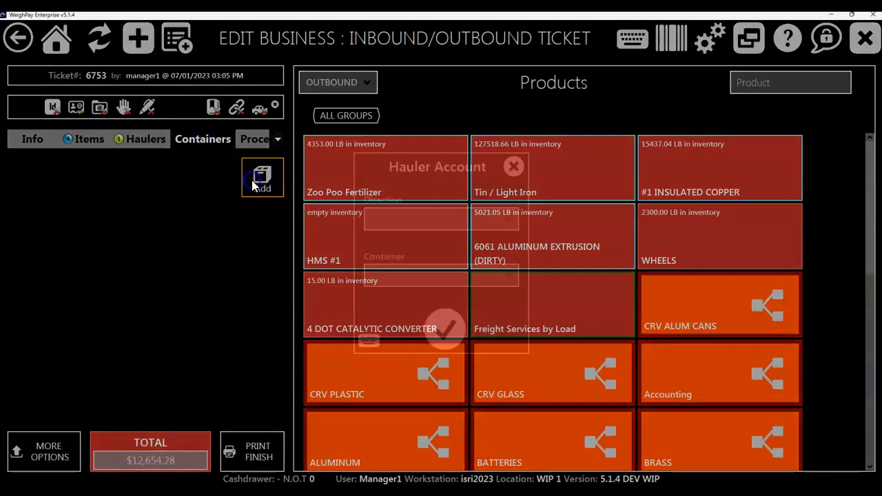
pyautogui.click(487, 227)
pyautogui.click(416, 247)
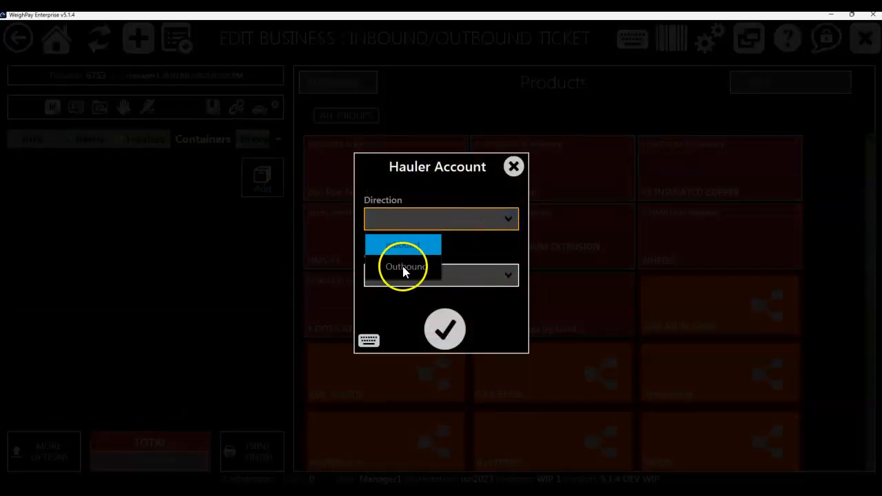
pyautogui.click(402, 266)
pyautogui.click(489, 279)
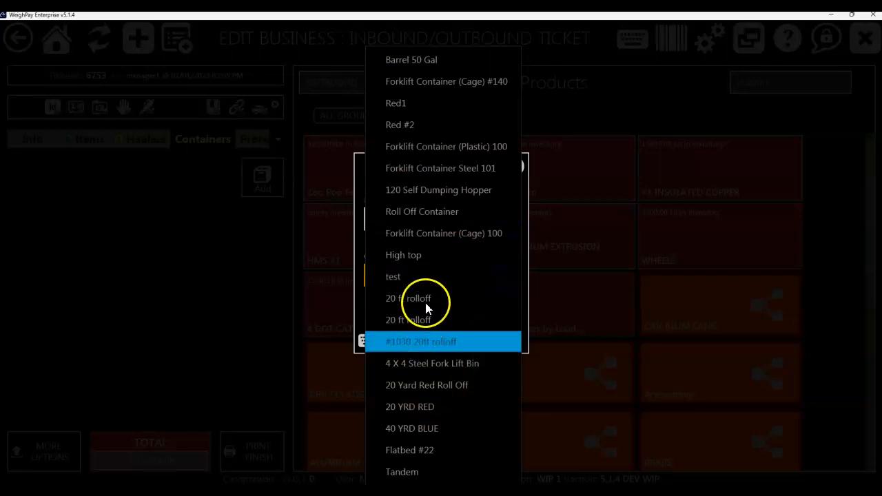
pyautogui.click(427, 297)
pyautogui.click(449, 329)
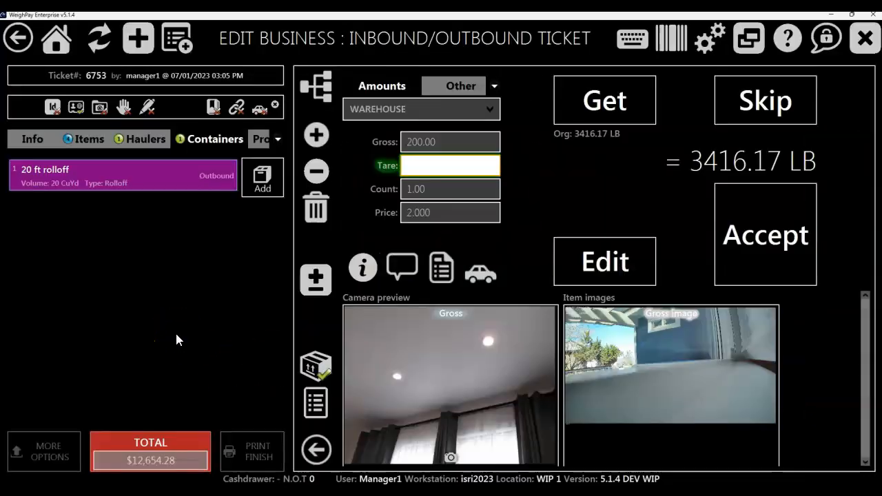
pyautogui.click(66, 143)
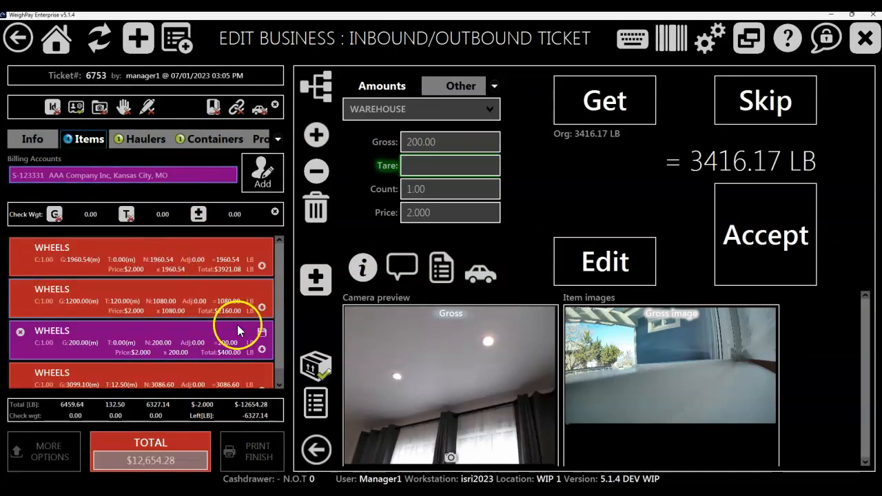
pyautogui.click(264, 335)
# Step: Finish the ticket by sending it to AR without printing, and apply the flat $250.00 freight rate for AAA HAULER
pyautogui.click(252, 449)
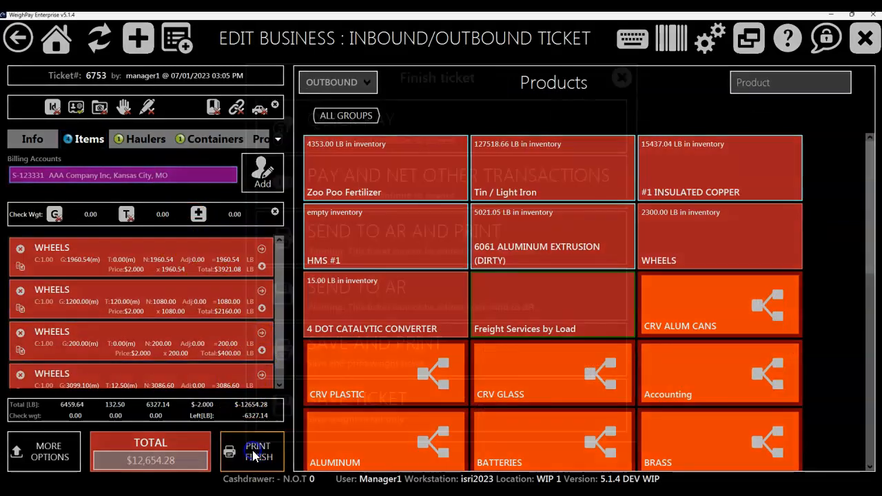
pyautogui.click(376, 289)
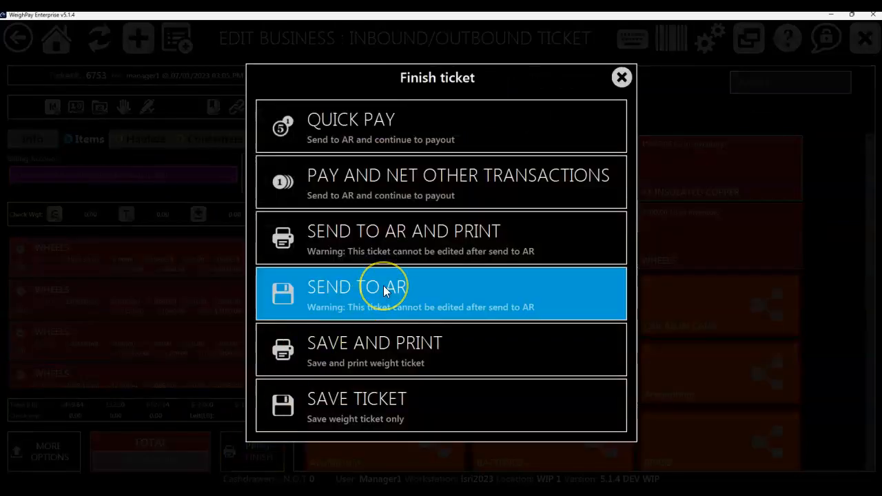
pyautogui.click(371, 291)
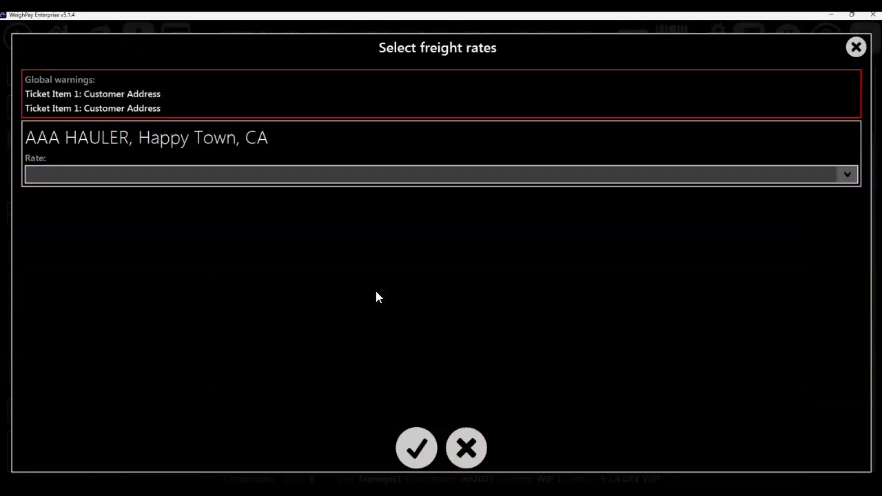
pyautogui.click(324, 185)
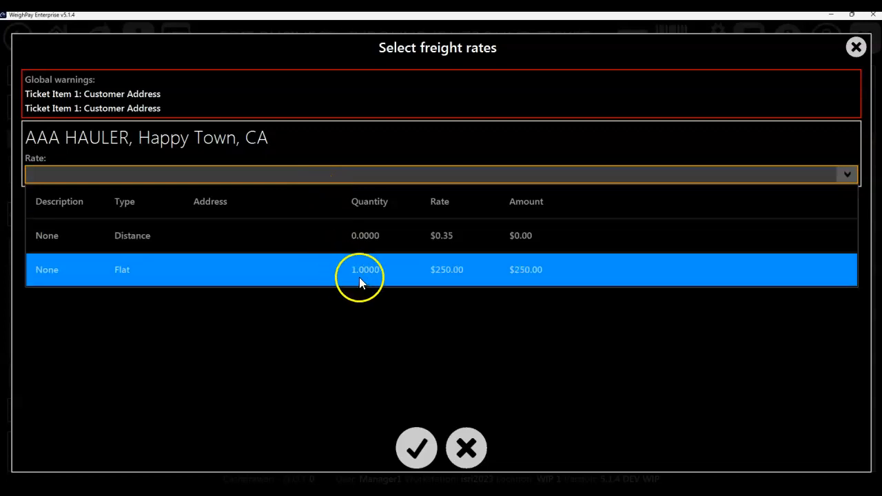
pyautogui.click(528, 271)
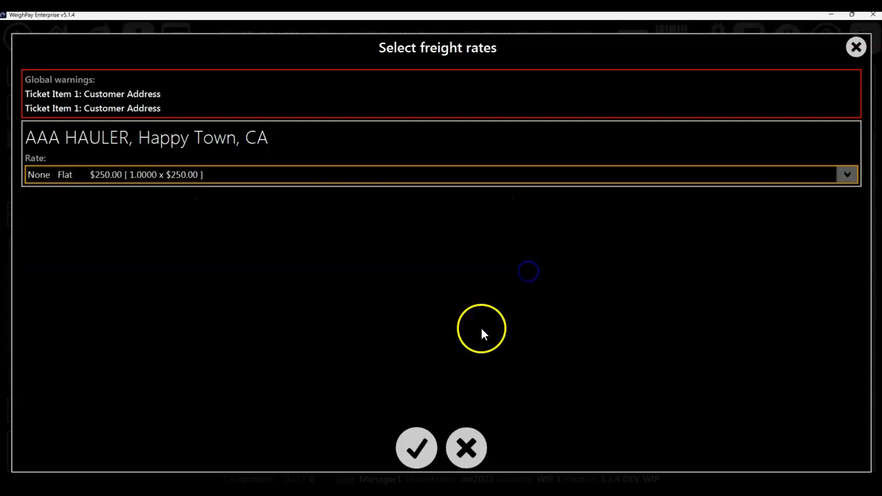
pyautogui.click(415, 454)
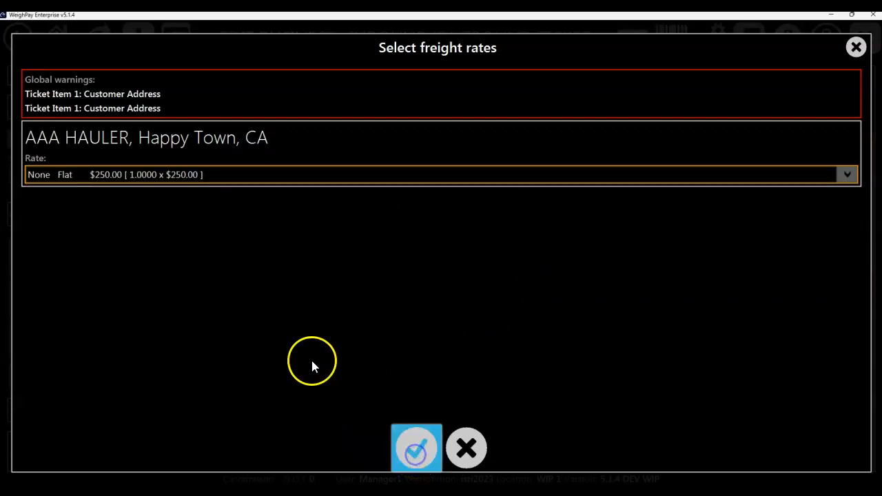
# Step: Try to complete the ticket with the $100.00 Tarping Fee surcharge for AAA HAULER
pyautogui.click(386, 225)
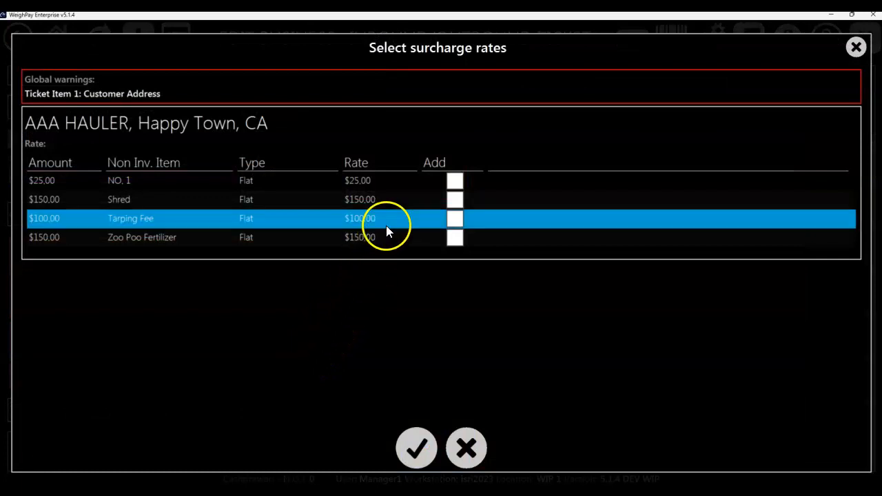
pyautogui.click(454, 218)
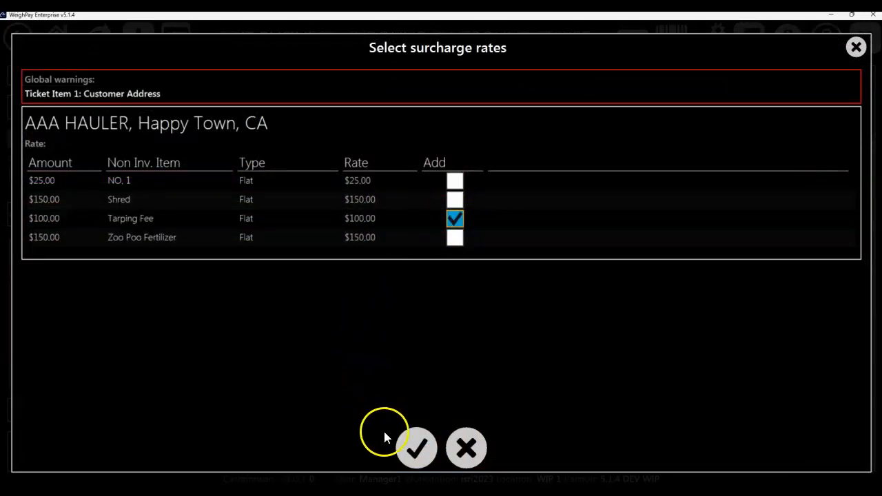
pyautogui.click(413, 451)
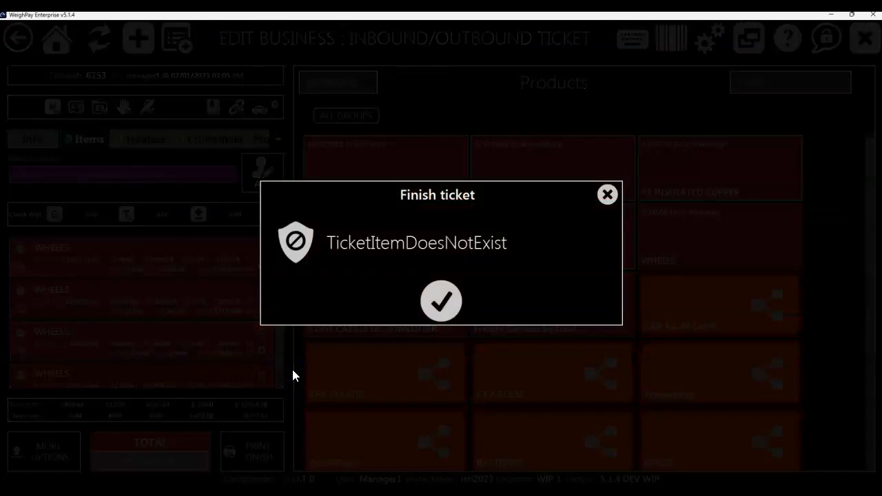
pyautogui.click(432, 310)
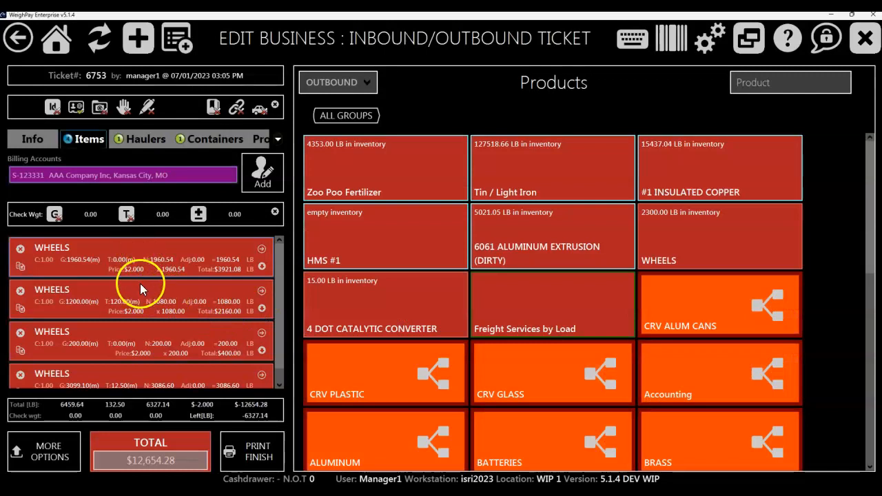
# Step: Look over the WHEELS items on the ticket, and reset it to an empty ticket
pyautogui.scroll(-2, 140, 296)
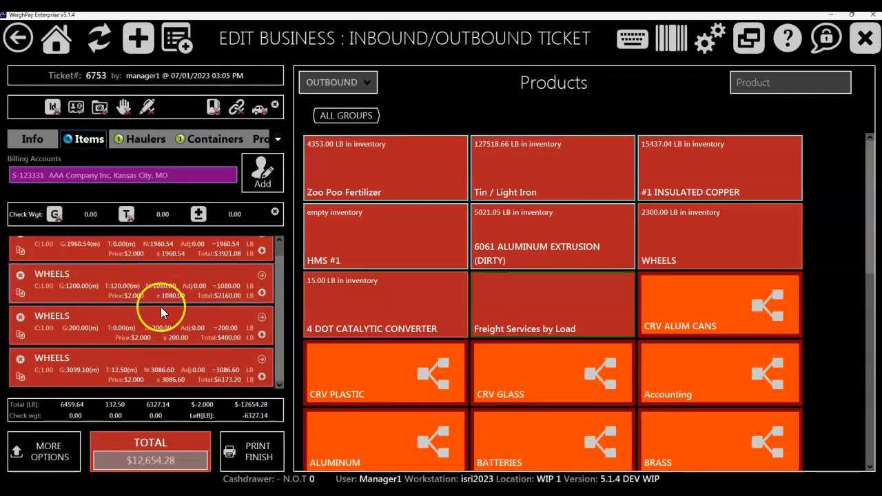
pyautogui.scroll(2, 181, 370)
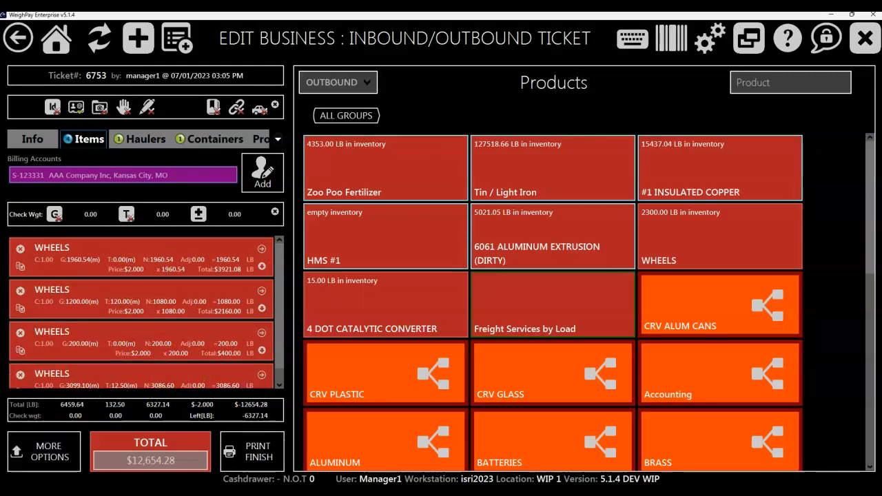
pyautogui.click(39, 455)
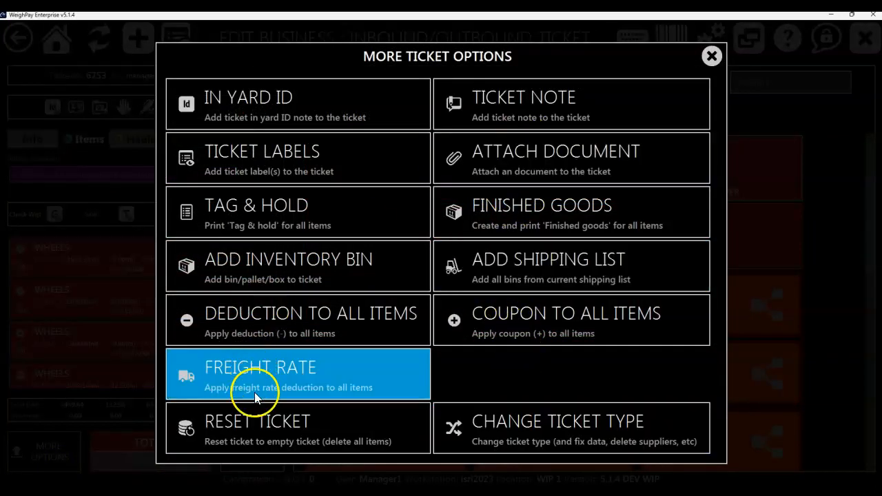
pyautogui.click(255, 421)
pyautogui.click(416, 299)
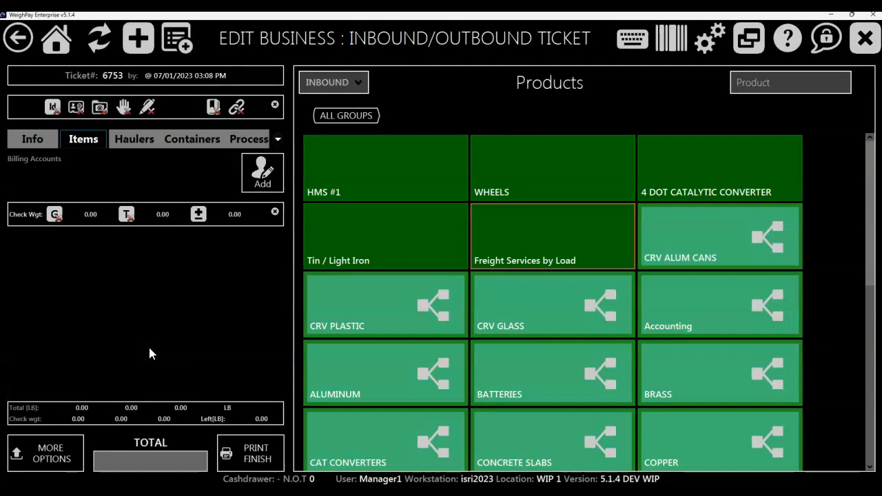
# Step: Switch the product list to outbound and open the BRASS group to view its products' inventory
pyautogui.click(327, 82)
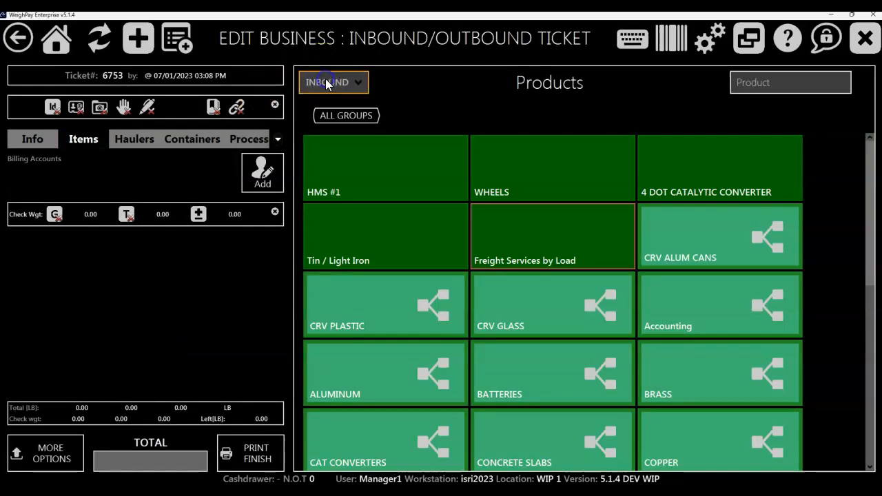
pyautogui.click(333, 134)
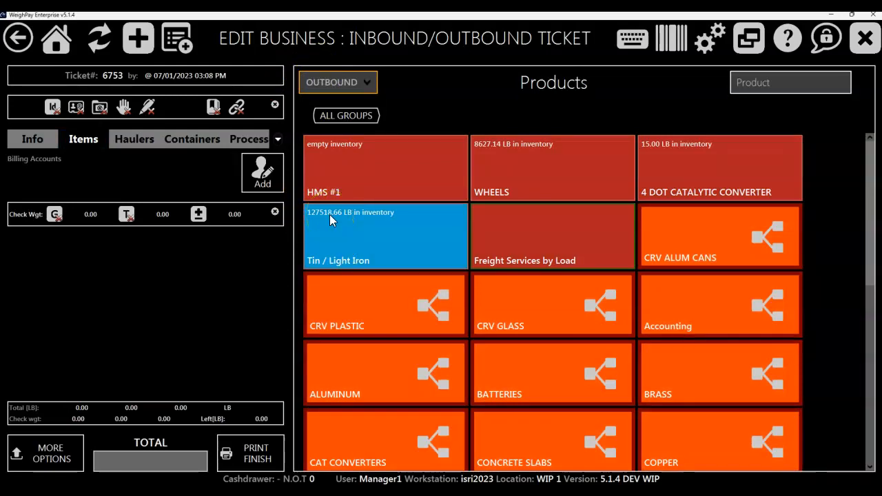
pyautogui.click(666, 378)
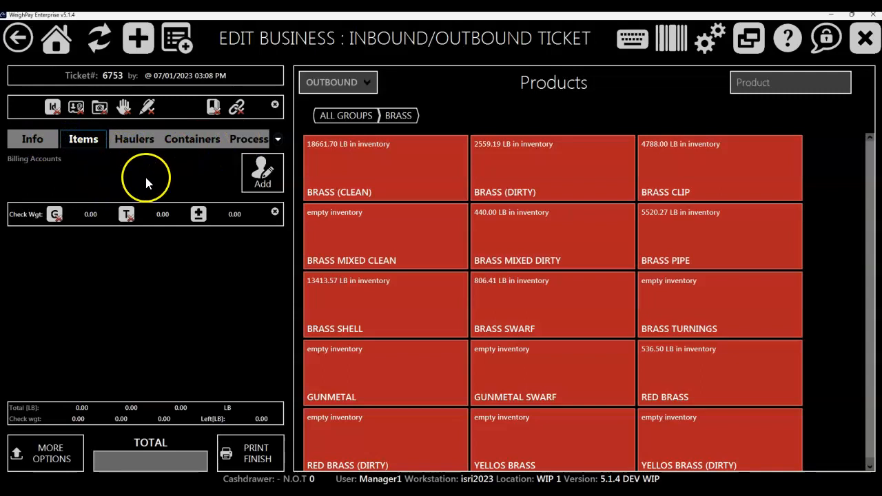
# Step: Switch the product list to inbound and add AAA Company Inc as the ticket's billing account
pyautogui.click(325, 82)
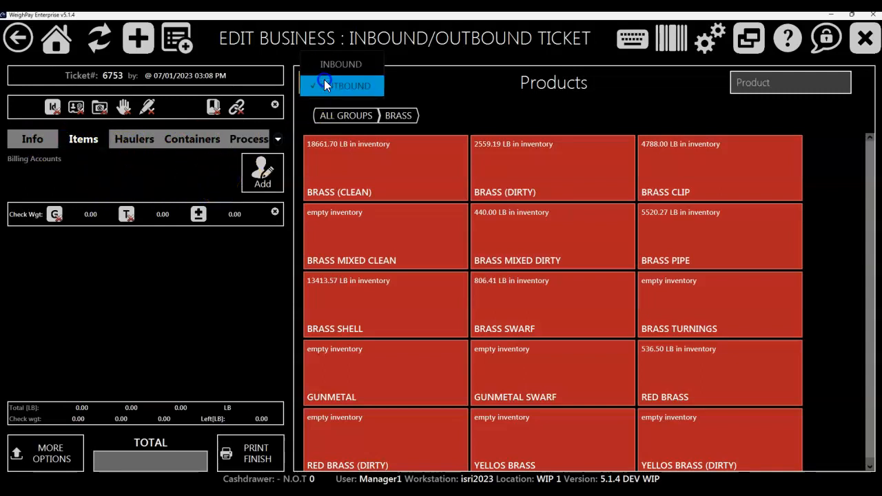
pyautogui.click(335, 65)
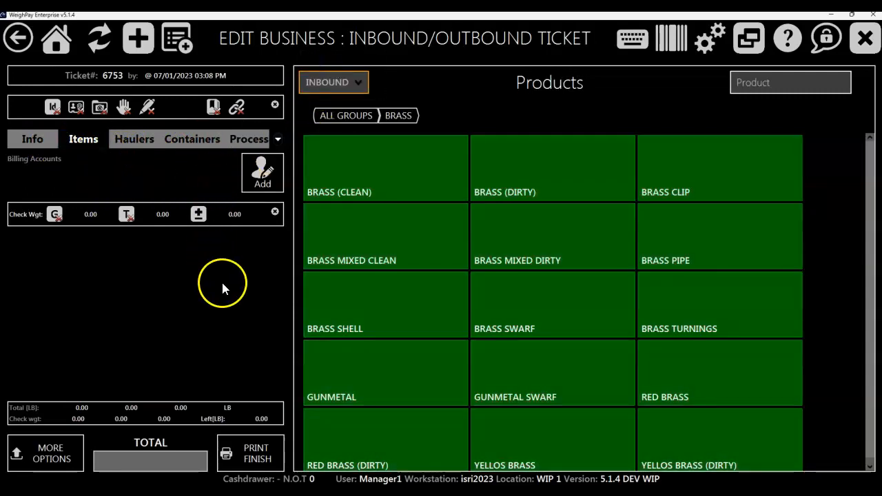
pyautogui.click(261, 179)
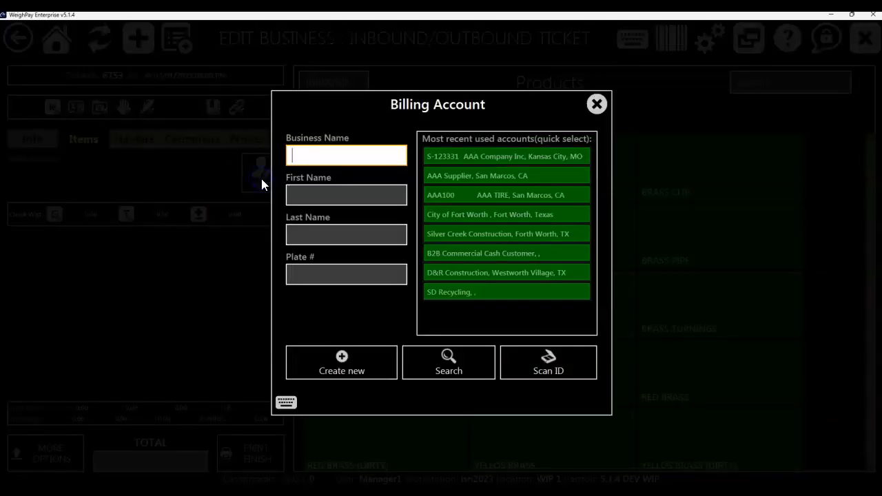
pyautogui.click(476, 159)
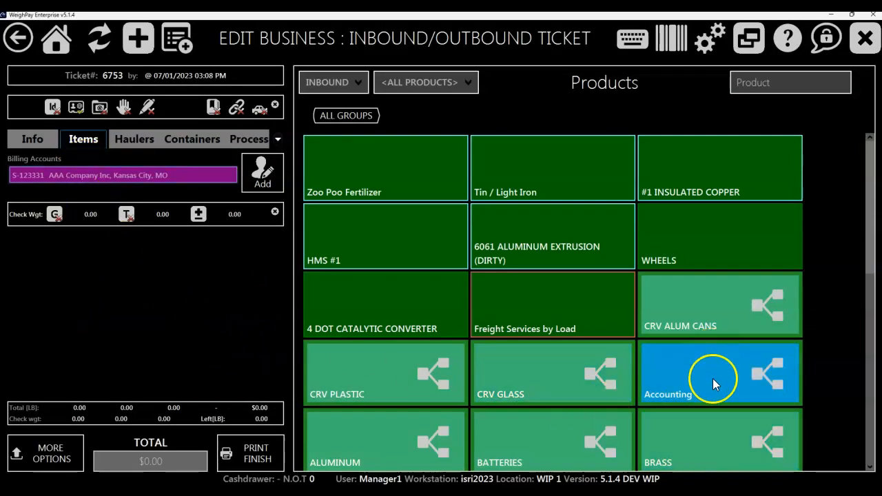
# Step: Add 6061 ALUMINUM EXTRUSION (CLEAN) from the ALUMINUM group to the ticket, accepting the scale's gross and tare weights and the default price
pyautogui.click(342, 437)
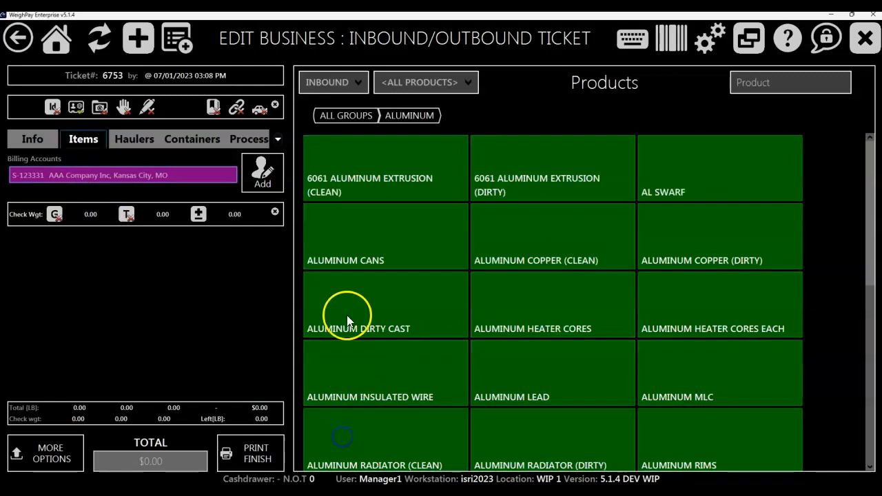
pyautogui.click(404, 192)
pyautogui.click(737, 246)
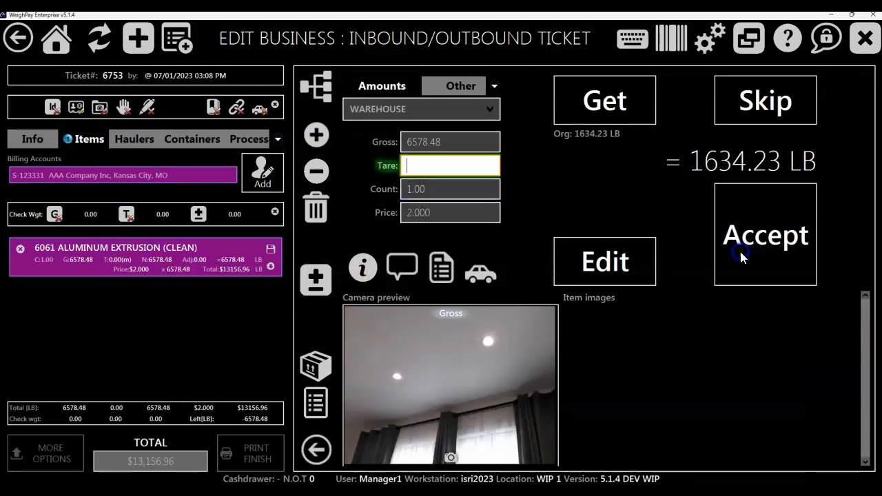
pyautogui.click(740, 249)
pyautogui.click(748, 250)
pyautogui.click(175, 294)
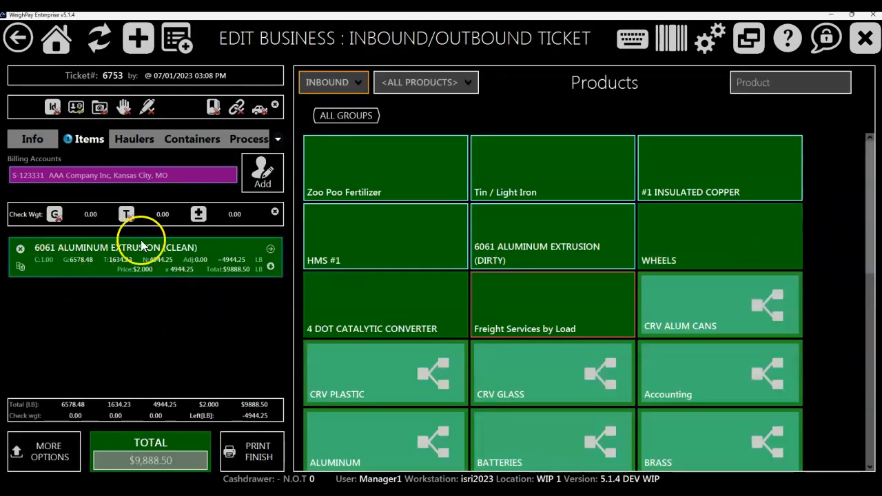
# Step: Add AAA TIRE as a second billing account on the ticket
pyautogui.click(264, 176)
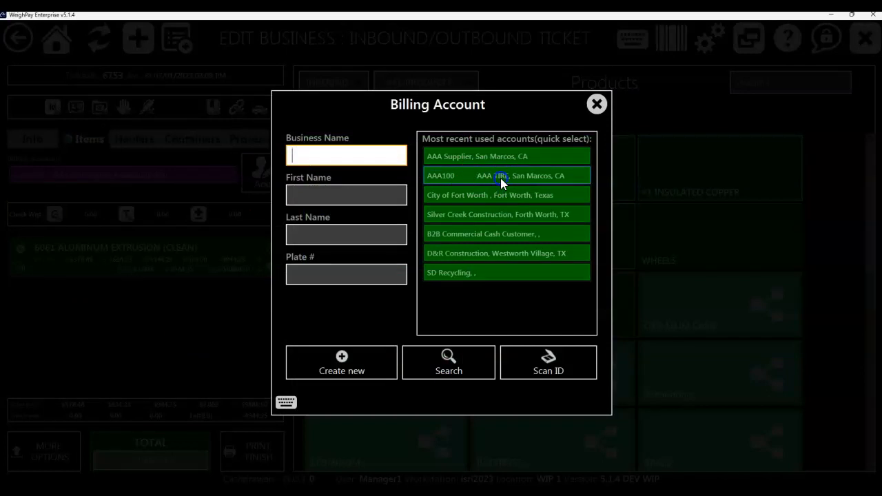
pyautogui.click(217, 343)
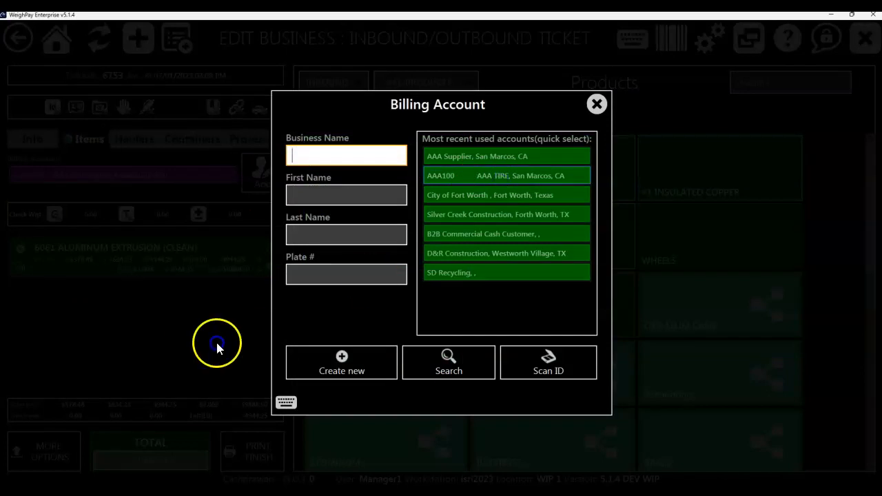
pyautogui.click(206, 352)
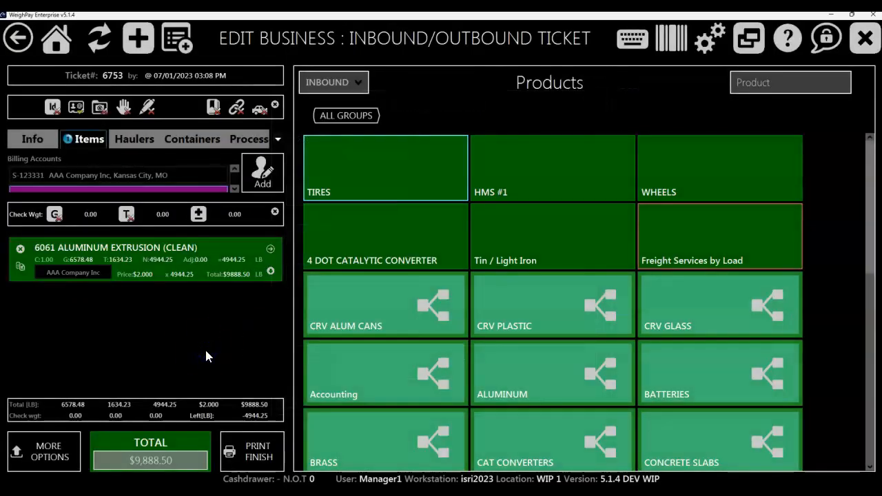
# Step: Add TIRES as an item for AAA TIRE, accepting the scale's gross weight, skipping the tare and accepting the default price
pyautogui.click(374, 177)
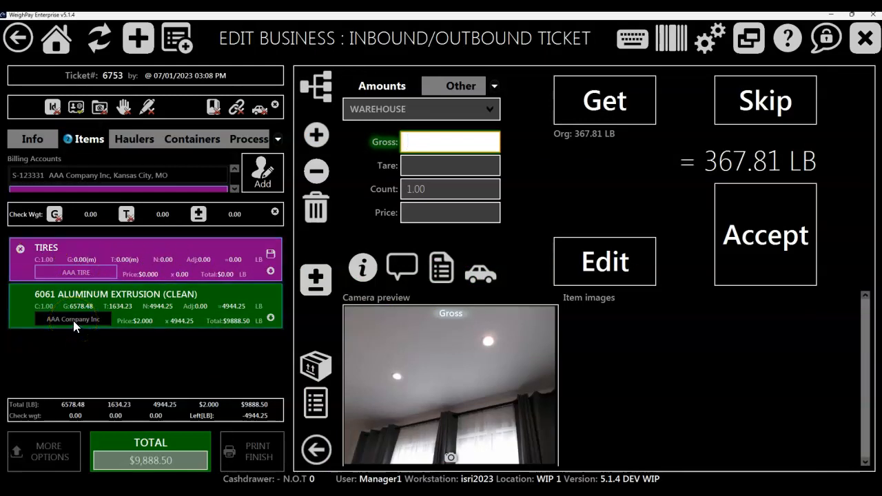
pyautogui.click(738, 264)
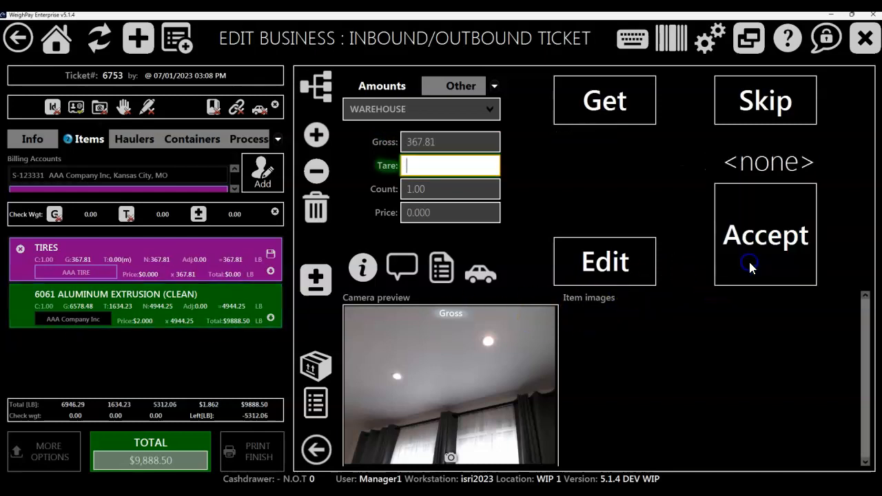
pyautogui.click(770, 104)
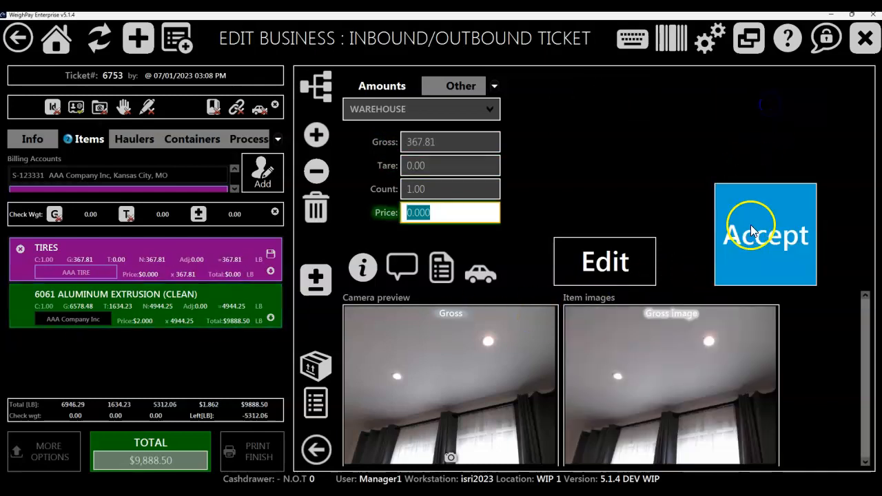
pyautogui.click(610, 261)
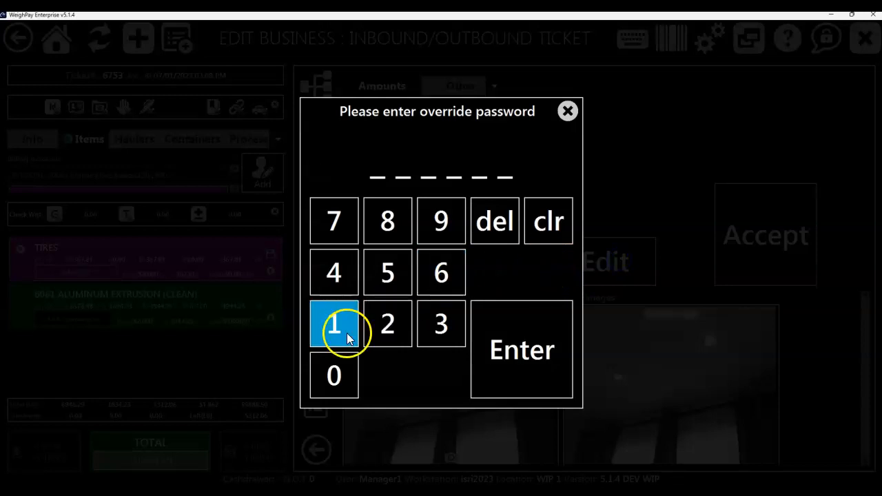
pyautogui.click(568, 114)
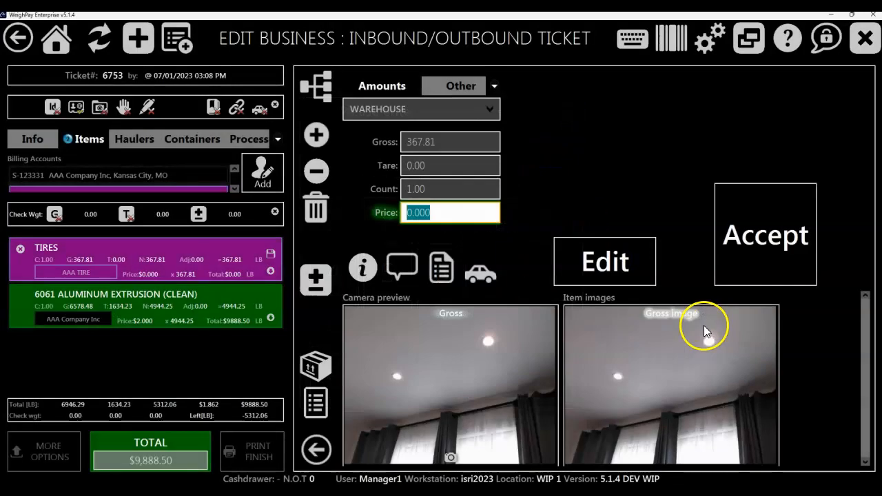
pyautogui.click(737, 261)
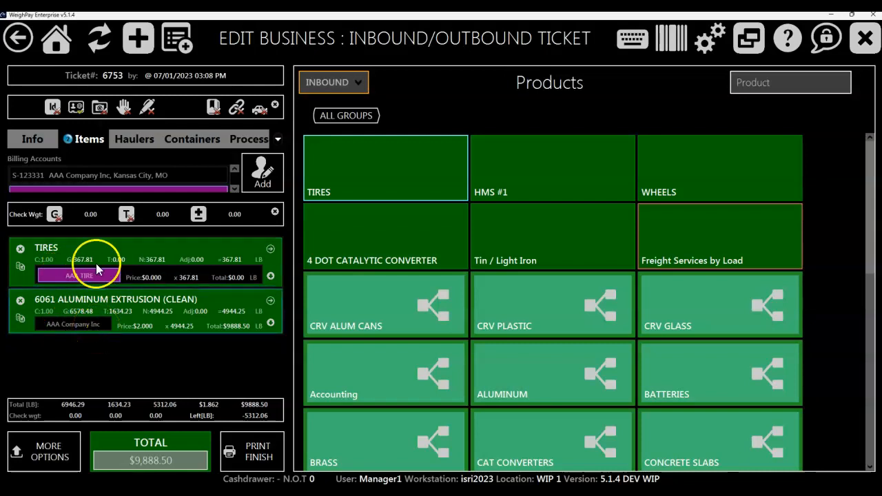
# Step: Add AAA HAULER as the ticket's hauler
pyautogui.click(134, 141)
pyautogui.click(261, 179)
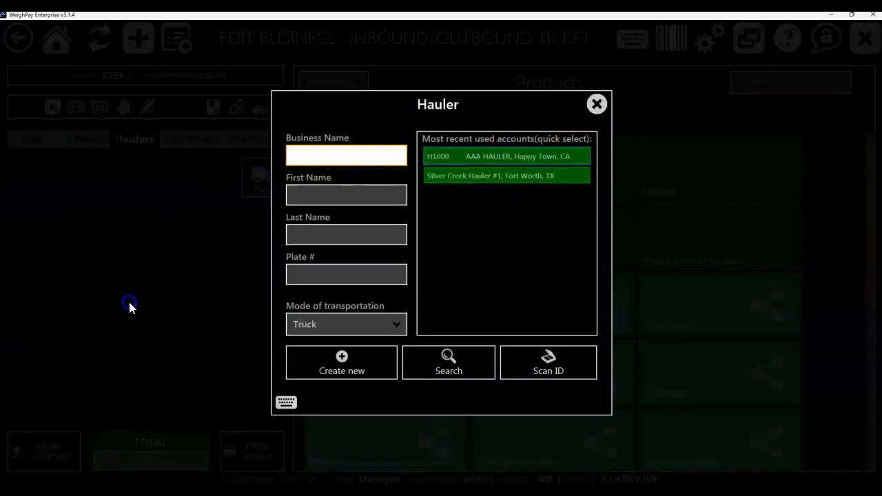
pyautogui.click(129, 304)
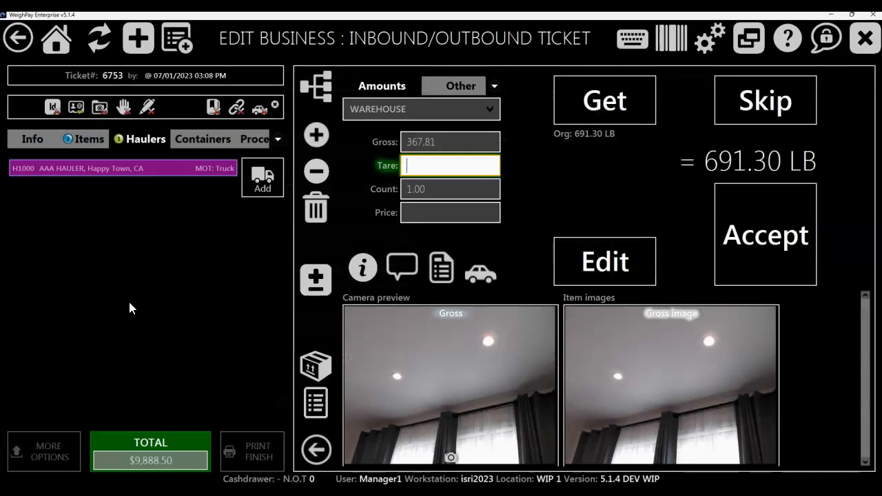
pyautogui.click(99, 191)
# Step: Review the TIRES item and save it, and open the 6061 ALUMINUM EXTRUSION (CLEAN) item for editing
pyautogui.click(95, 141)
pyautogui.click(87, 226)
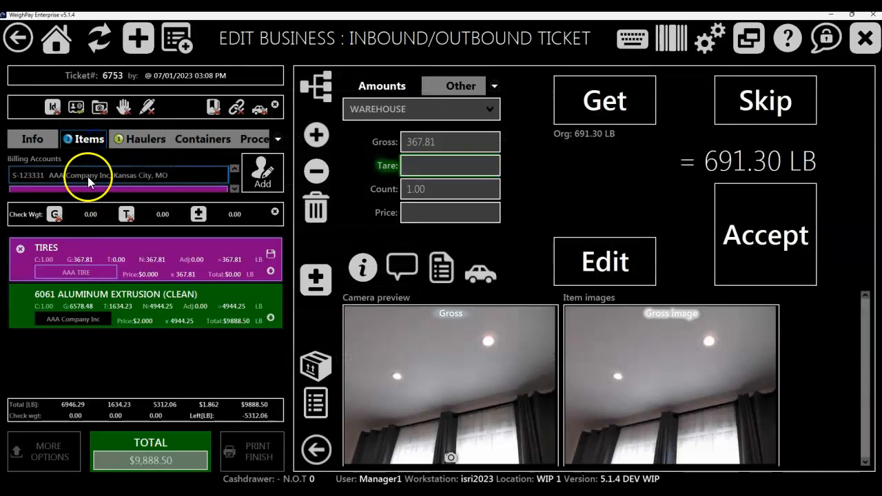
pyautogui.click(78, 249)
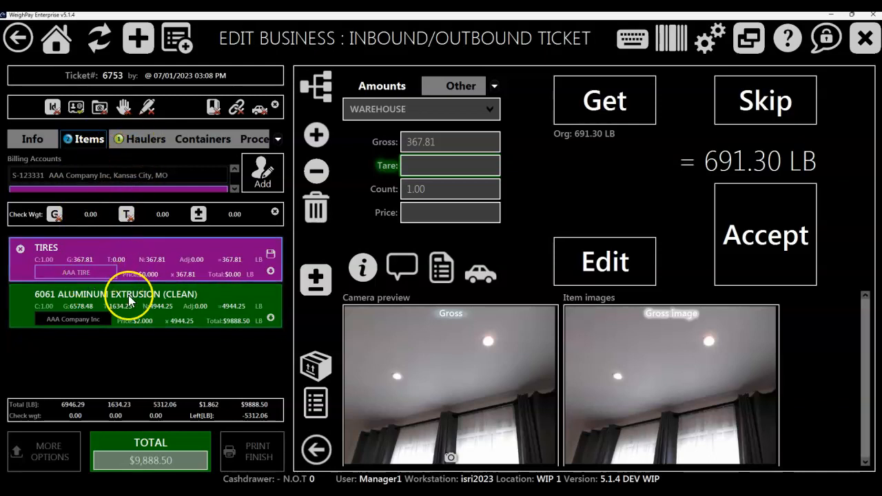
pyautogui.click(276, 140)
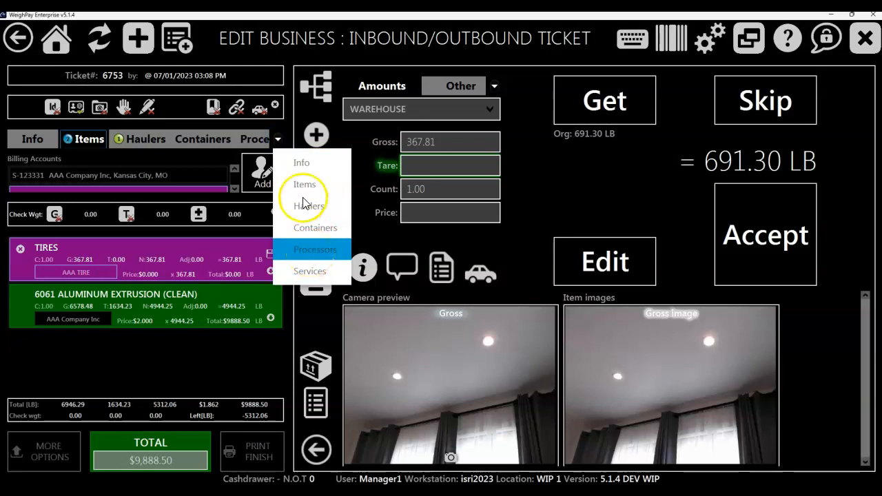
pyautogui.click(192, 374)
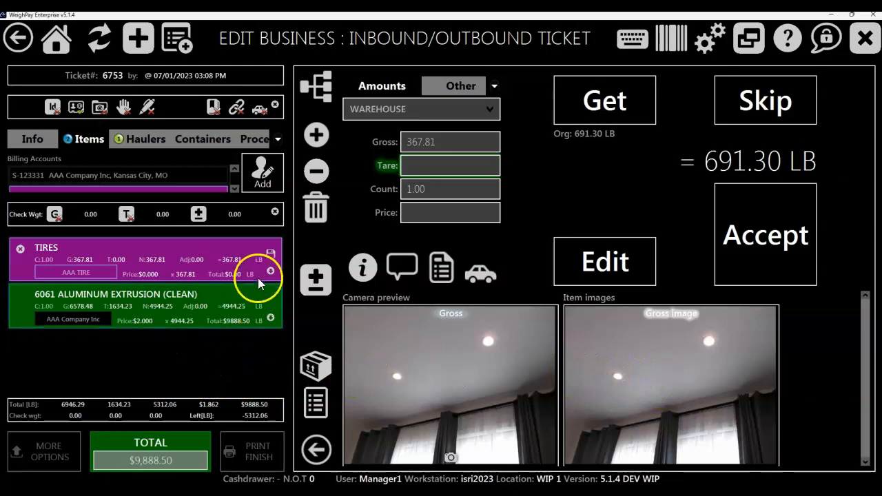
pyautogui.click(271, 256)
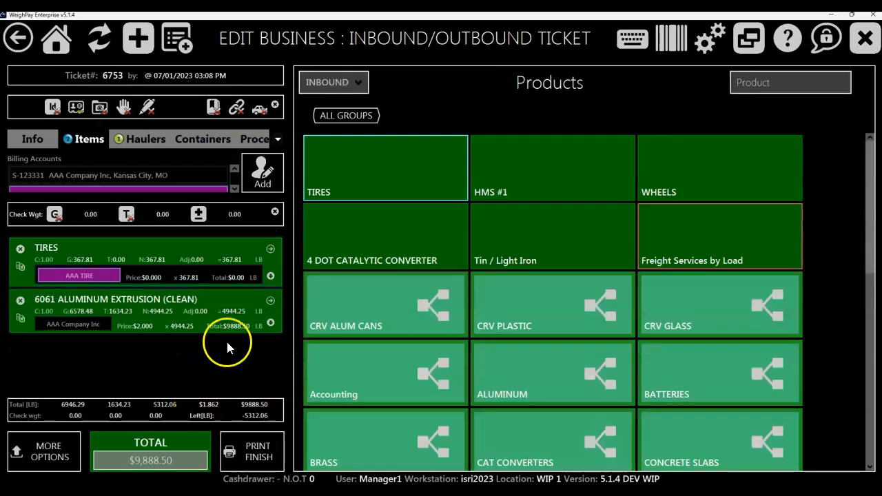
pyautogui.click(270, 303)
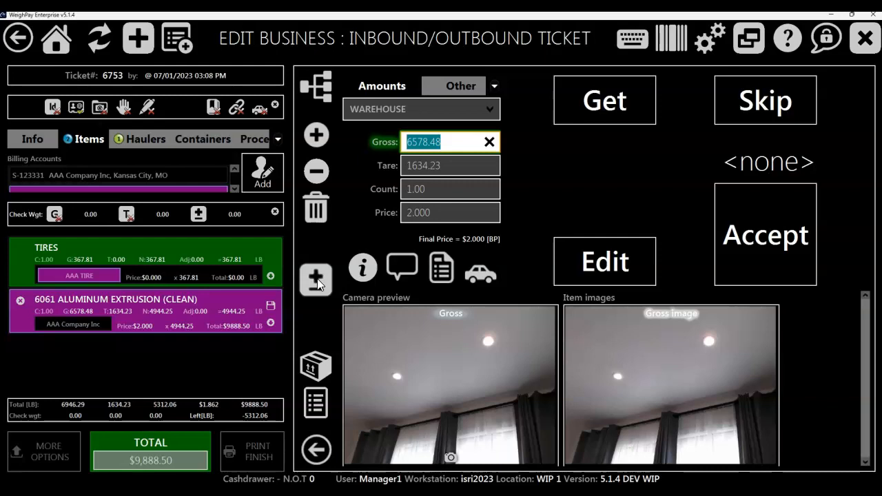
# Step: Try out the Material Quality rating 1- Poor Quality in the aluminum item's info, and close it without saving
pyautogui.click(363, 268)
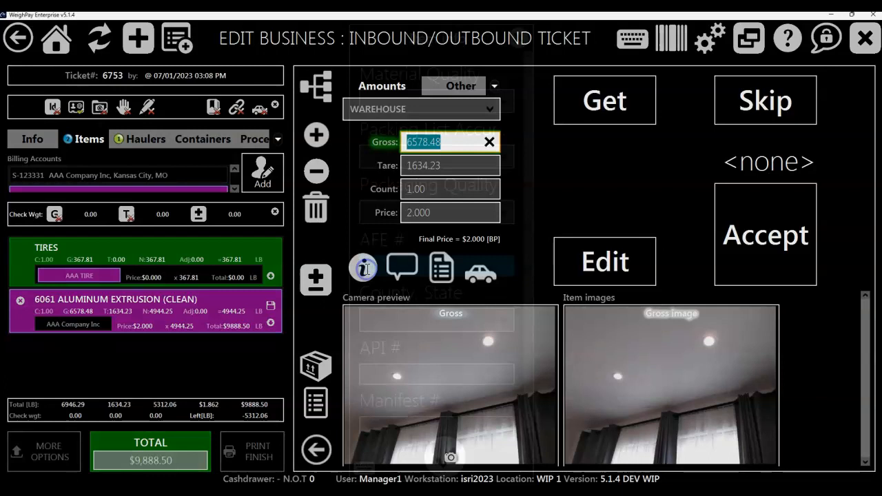
pyautogui.click(504, 101)
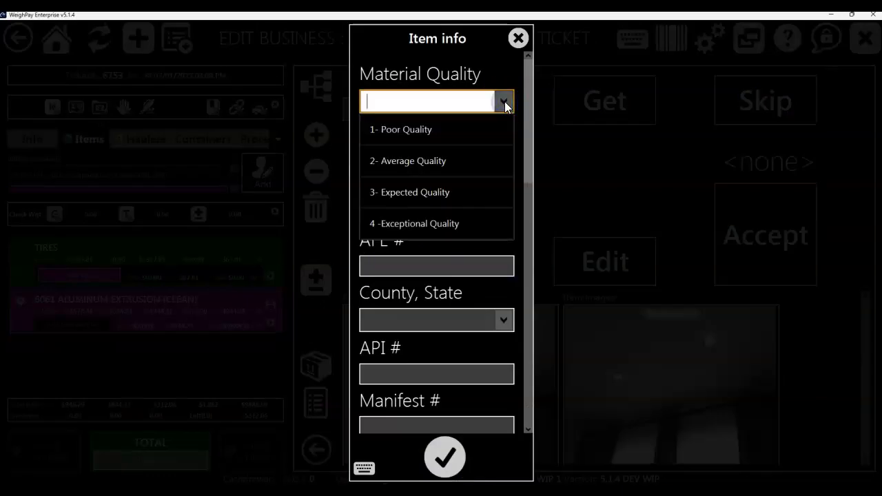
pyautogui.click(445, 131)
pyautogui.click(510, 163)
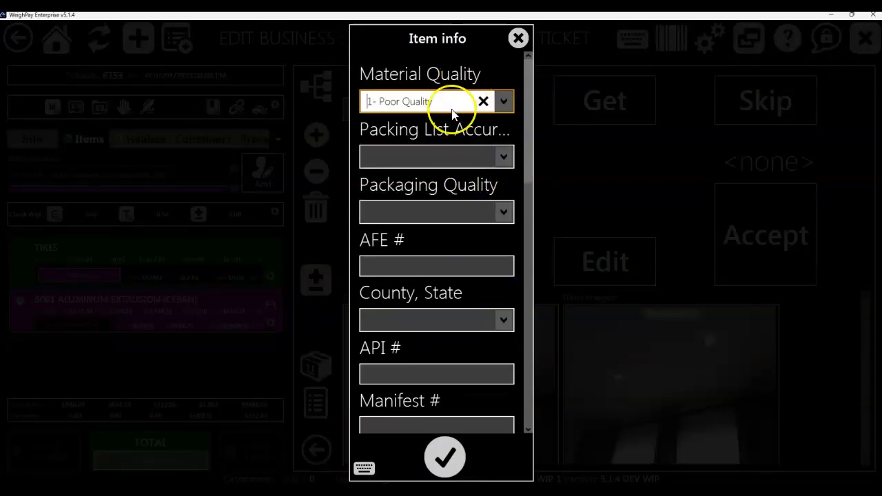
pyautogui.click(519, 39)
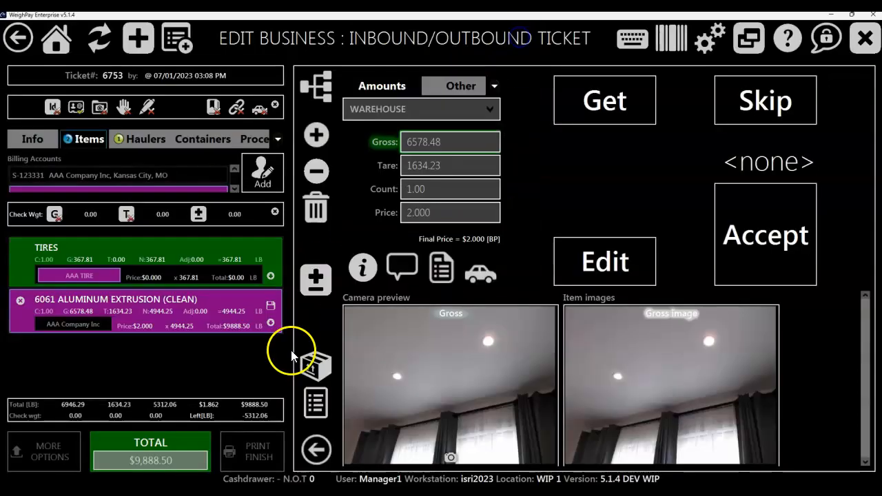
# Step: Apply a 5 percent Non-Metallics weight adjustment to the 6061 ALUMINUM EXTRUSION (CLEAN) item and save the item
pyautogui.click(311, 291)
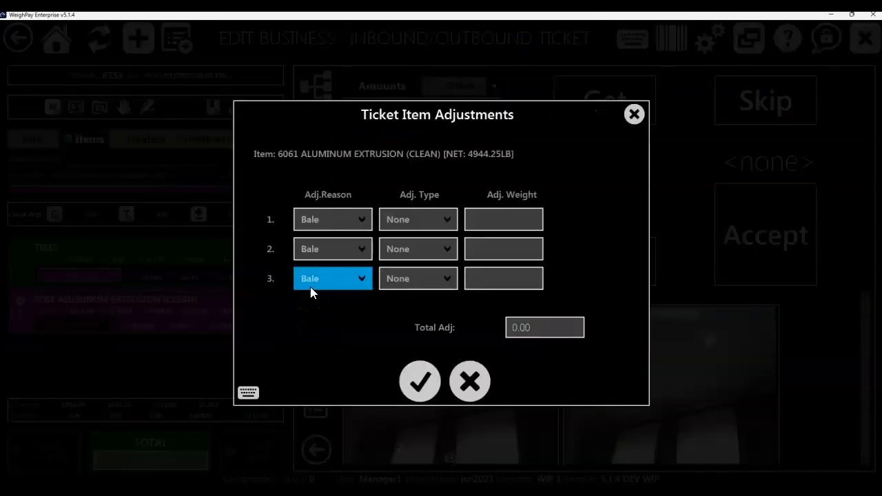
pyautogui.click(353, 222)
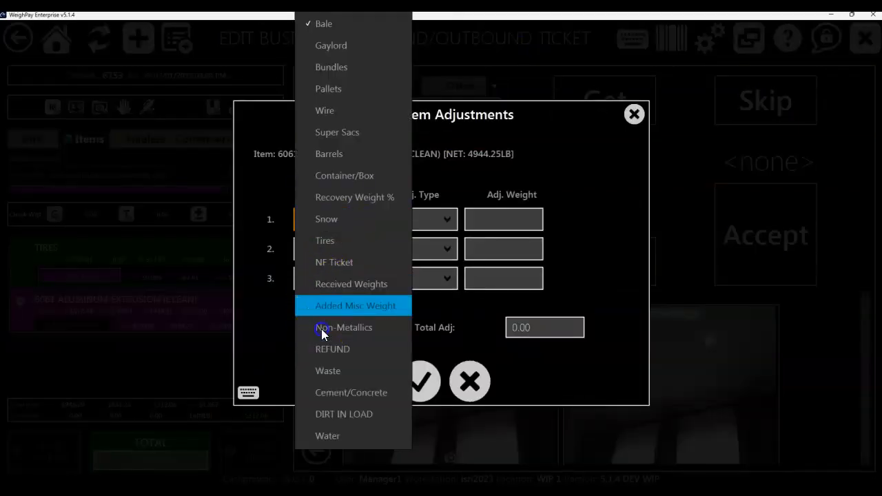
pyautogui.click(321, 329)
pyautogui.click(432, 219)
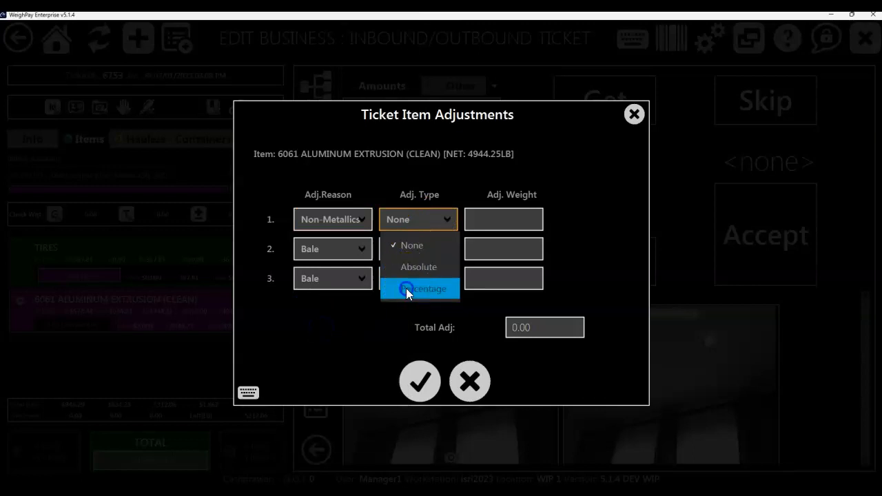
pyautogui.click(408, 288)
pyautogui.click(493, 219)
pyautogui.write('5')
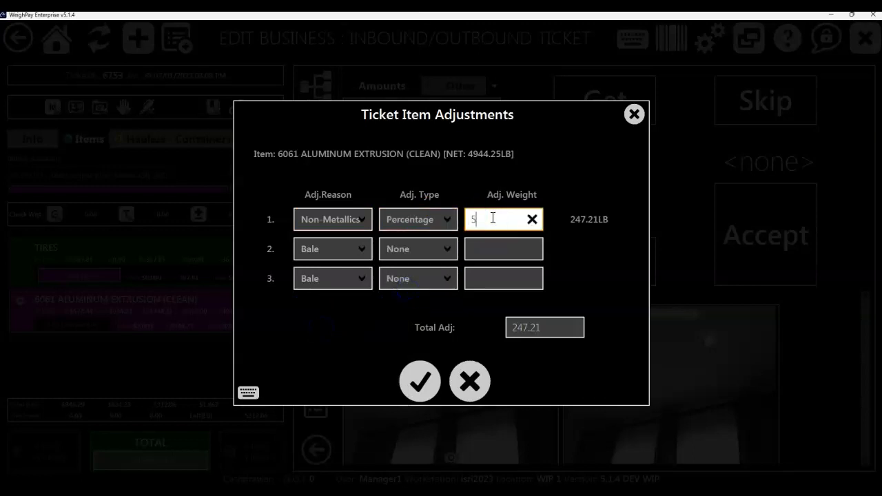
pyautogui.click(419, 379)
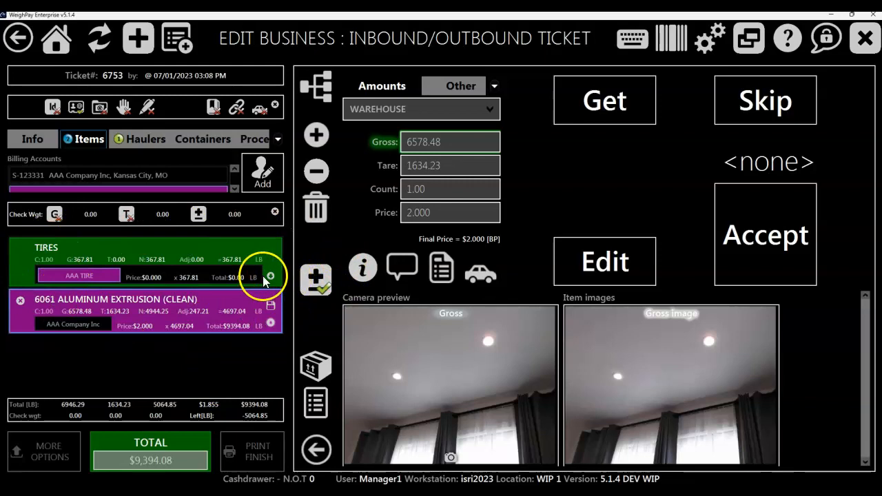
pyautogui.click(168, 391)
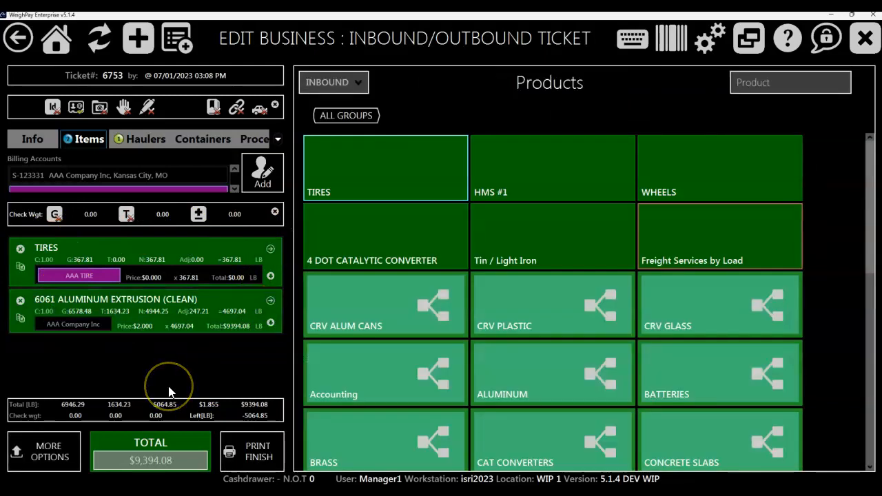
# Step: Examine the split, clone and direction options available for the TIRES item, and close them
pyautogui.click(21, 270)
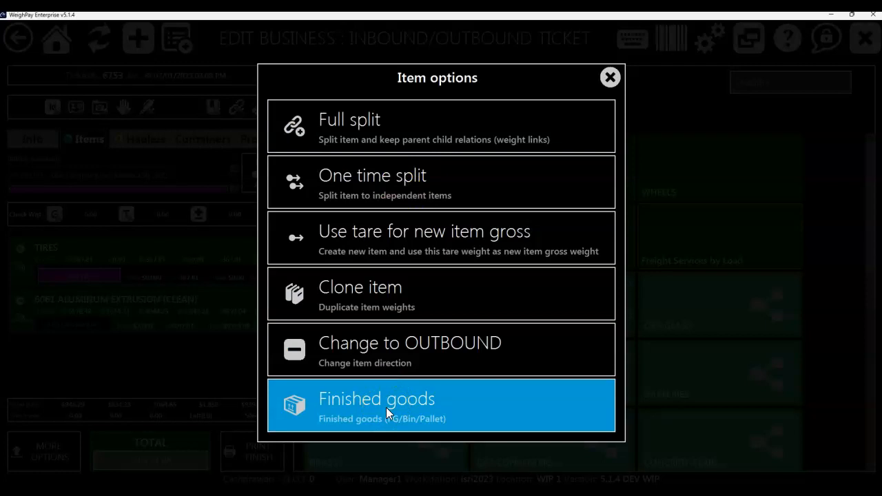
pyautogui.click(608, 80)
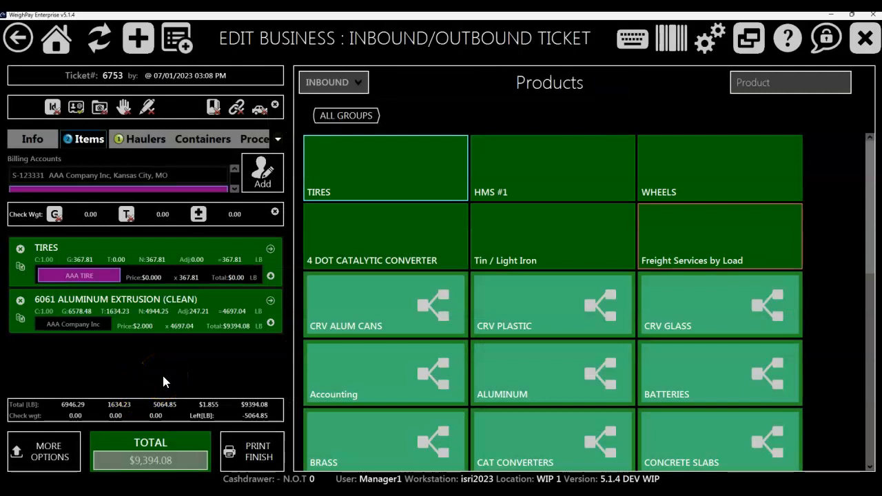
# Step: Finish the business ticket by saving it as unpaid, and return to the home screen
pyautogui.click(237, 452)
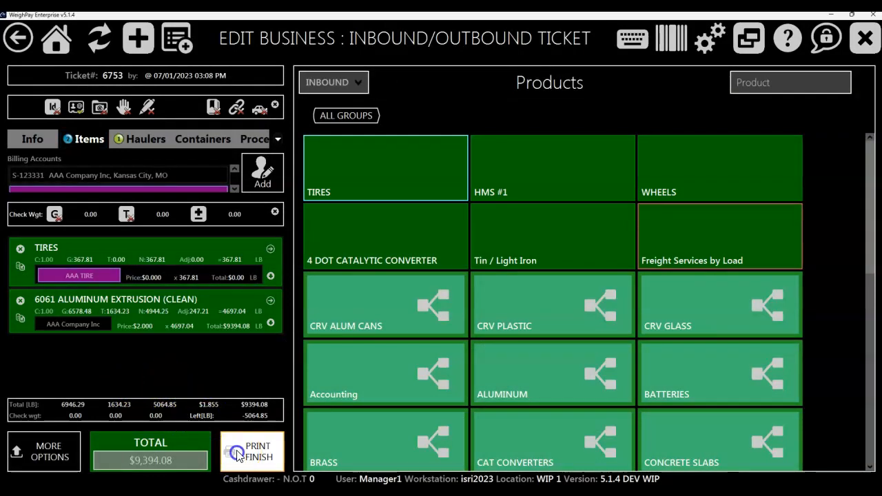
pyautogui.click(384, 352)
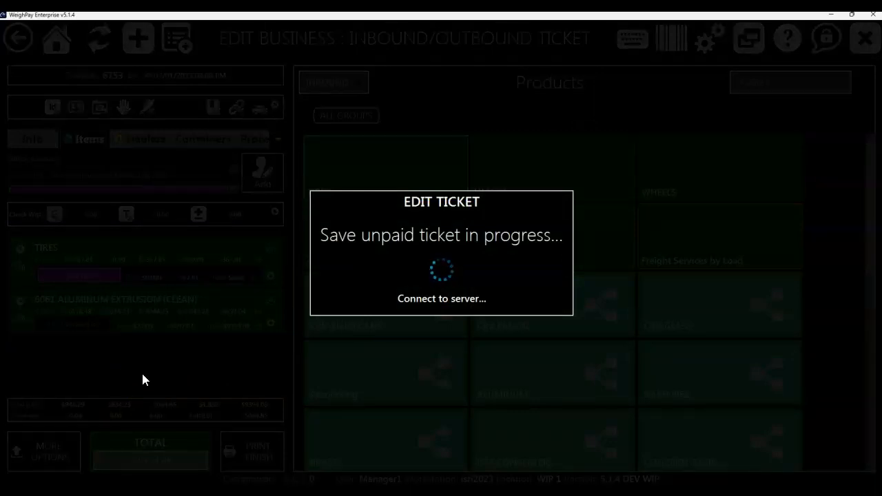
pyautogui.click(54, 41)
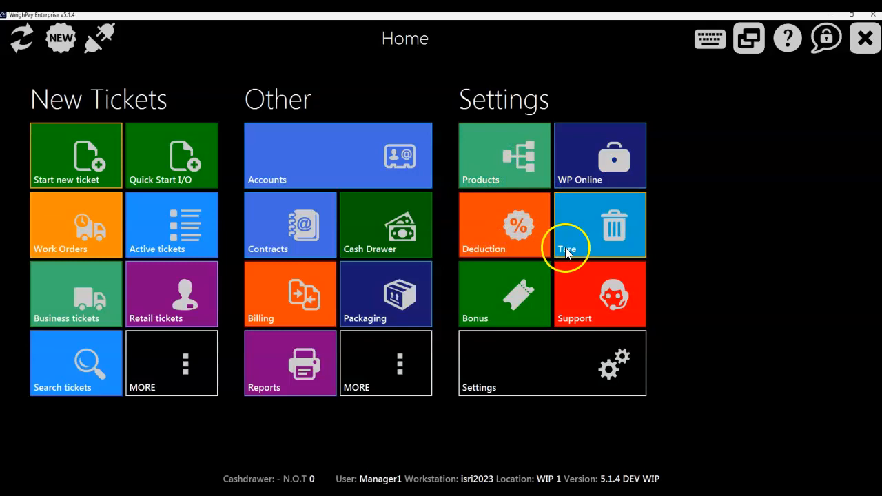
# Step: Examine the option to work in offline mode with its restricted feature set, and decline switching to it
pyautogui.click(103, 39)
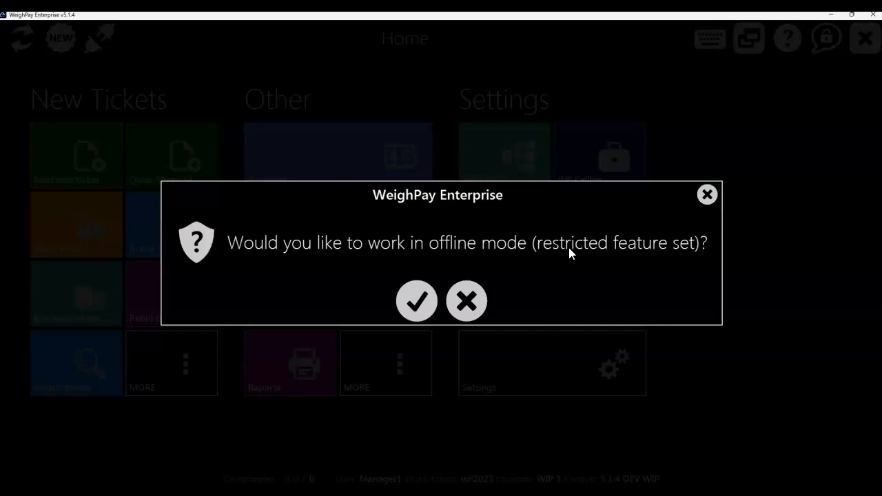
pyautogui.click(482, 242)
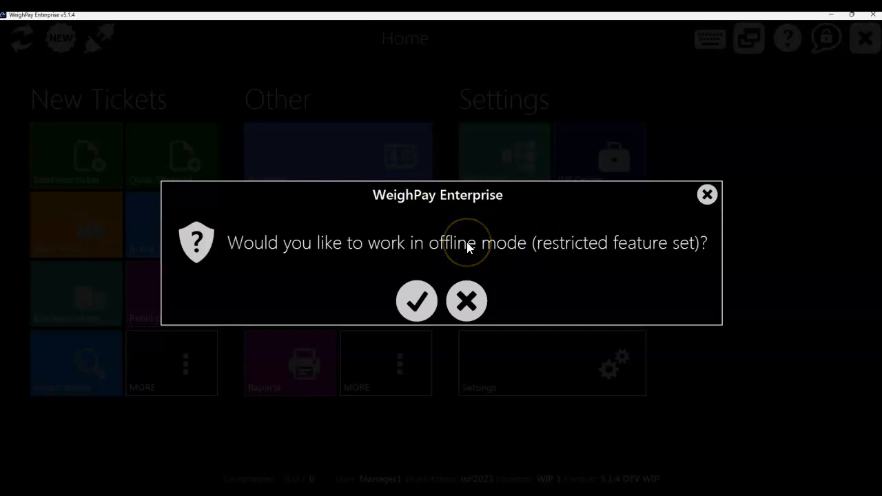
pyautogui.click(413, 305)
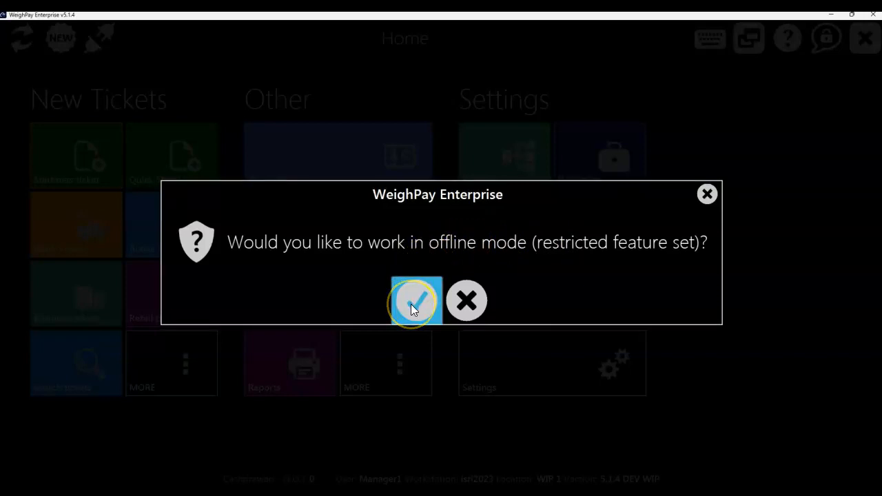
pyautogui.click(471, 301)
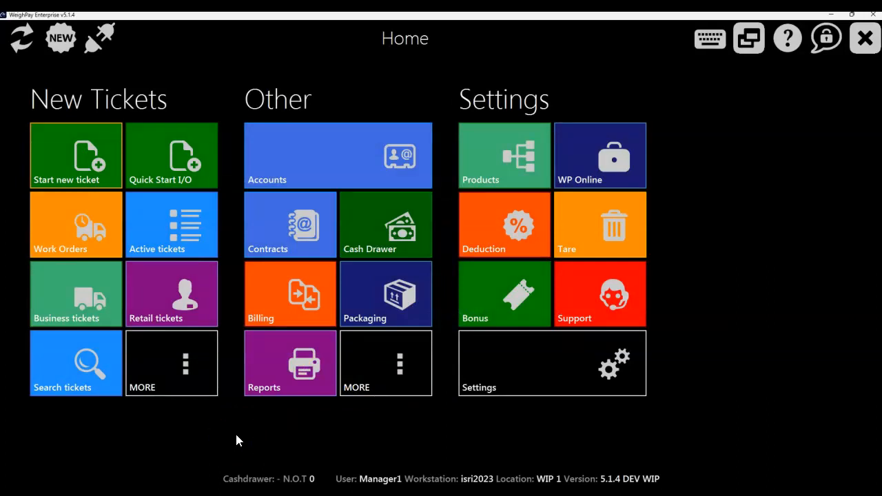
pyautogui.click(97, 49)
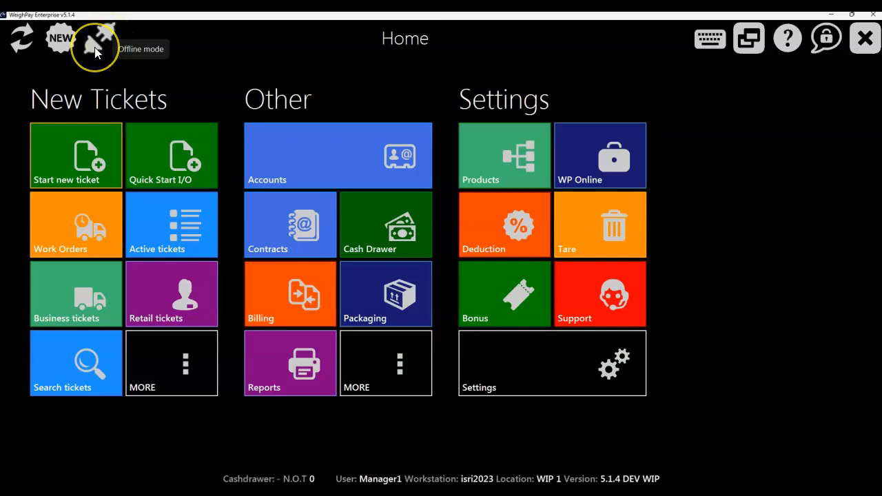